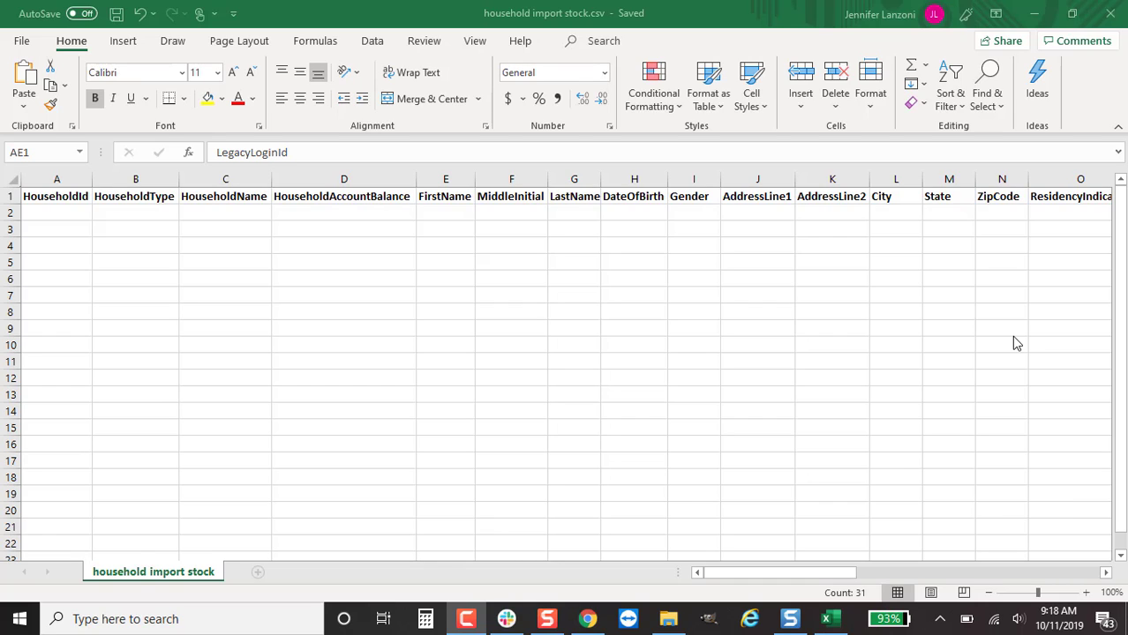
Enter HouseholdId 1 in cells A2 through A4 and -1 in A5
{"action": "left_click", "coordinate": [77, 216]}
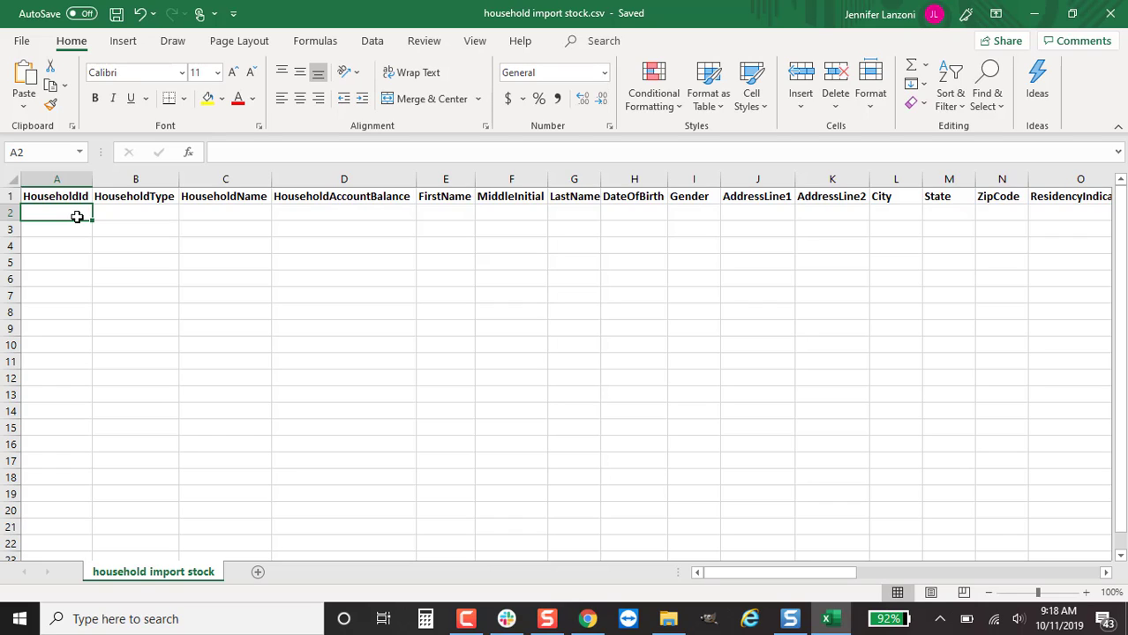
{"action": "type", "text": "1"}
{"action": "key", "text": "Return"}
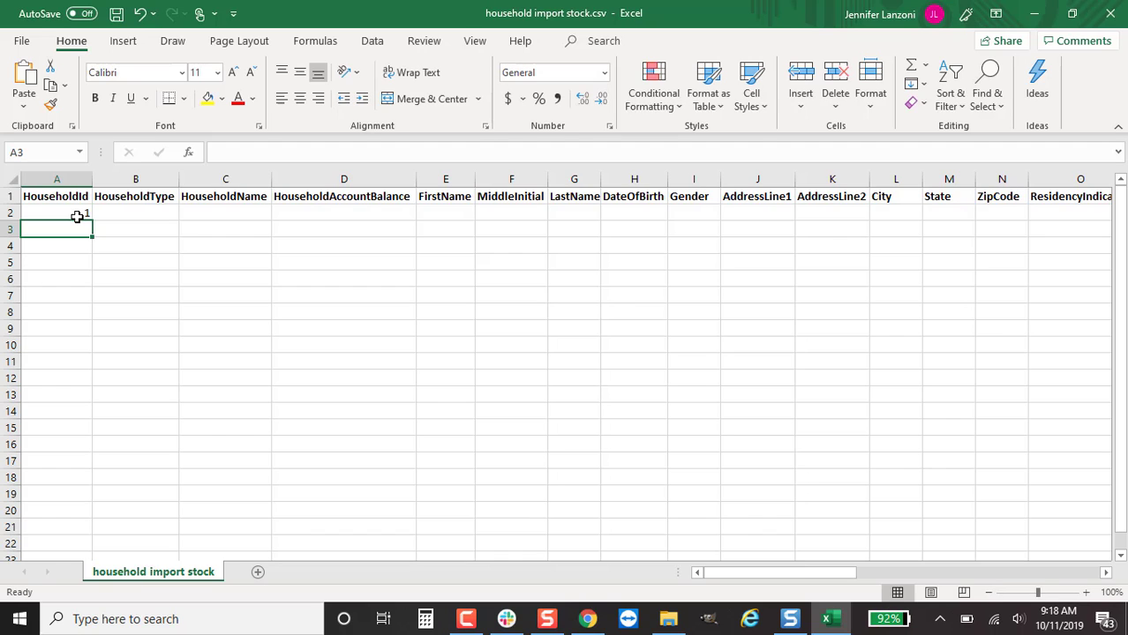
{"action": "type", "text": "1"}
{"action": "key", "text": "Return"}
{"action": "type", "text": "1"}
{"action": "key", "text": "Return"}
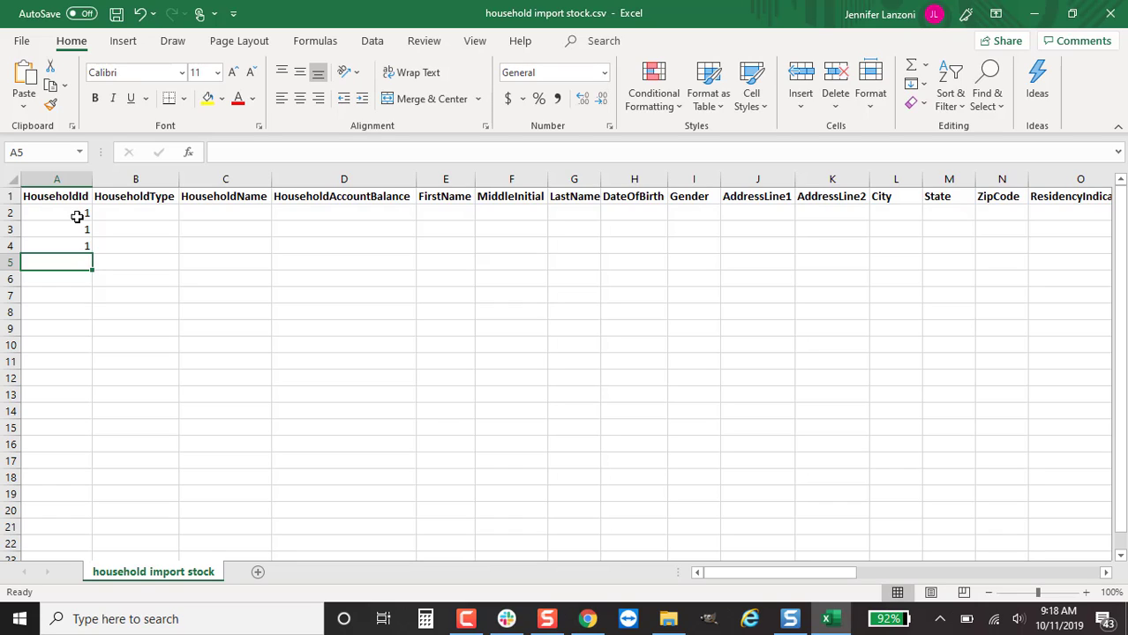
{"action": "type", "text": "-1"}
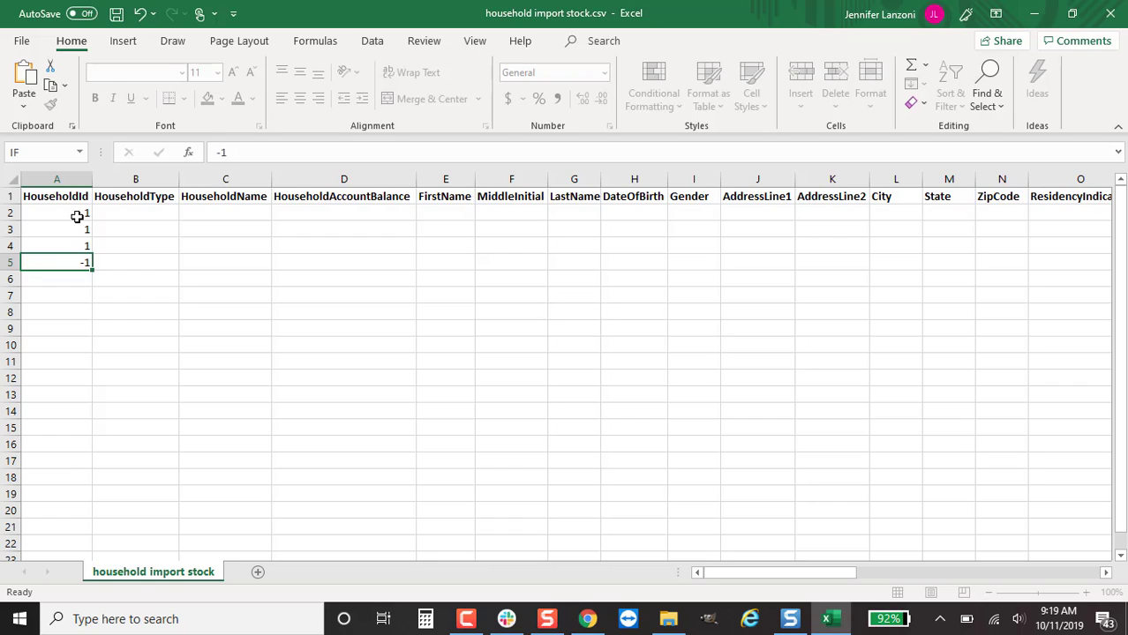
{"action": "key", "text": "Return"}
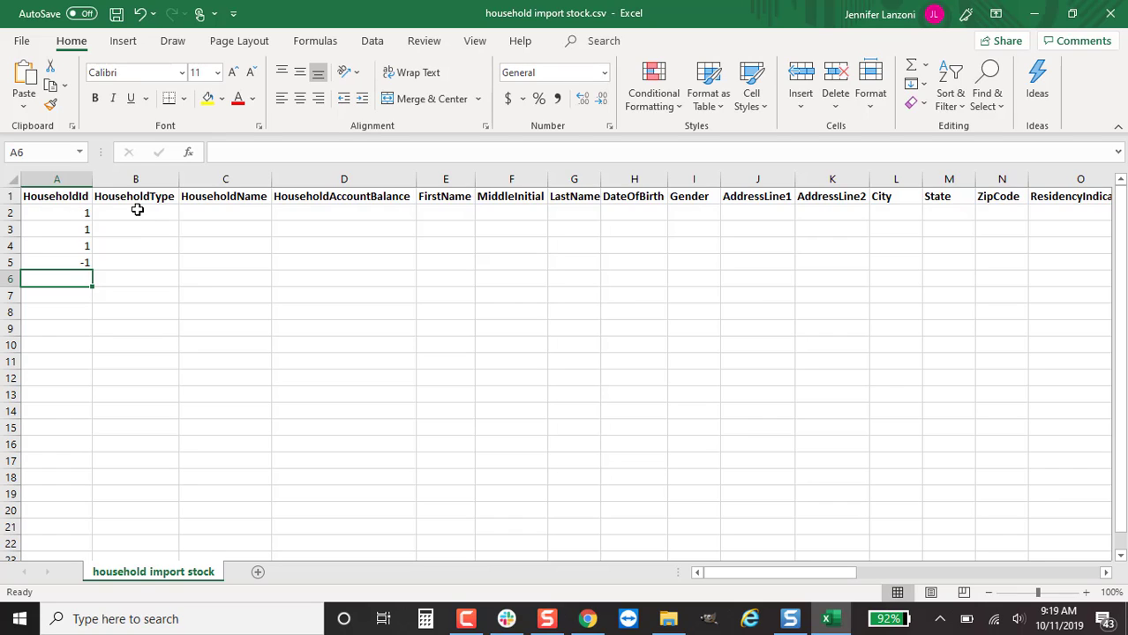
Enter HouseholdType H in cells B2 through B4 and O in B5
{"action": "left_click", "coordinate": [113, 213]}
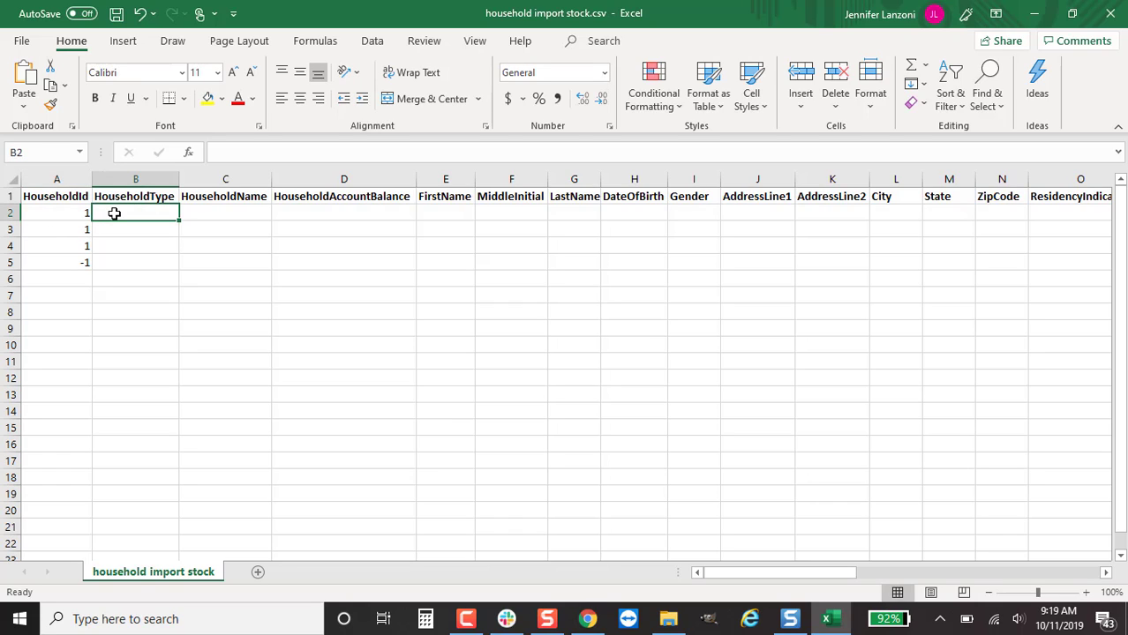
{"action": "type", "text": "H"}
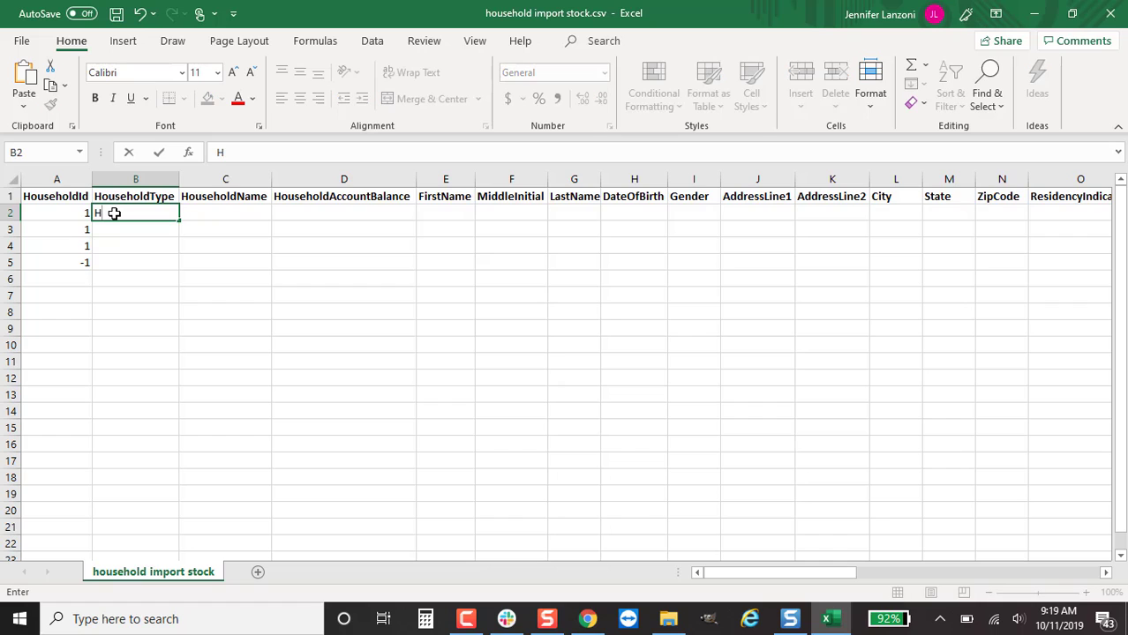
{"action": "key", "text": "Return"}
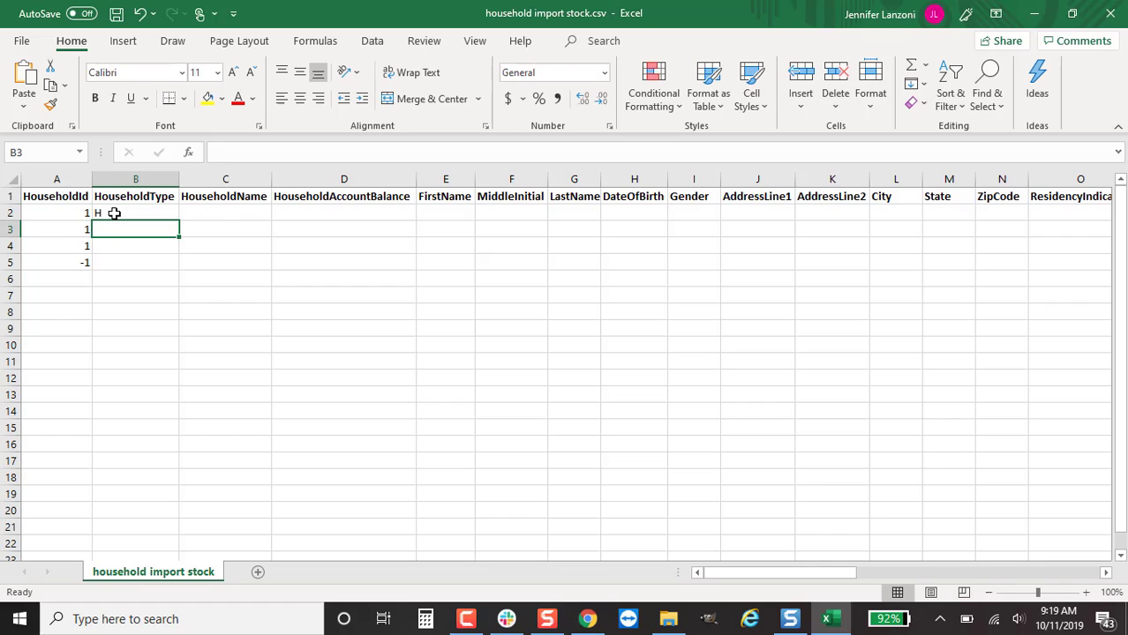
{"action": "type", "text": "H"}
{"action": "key", "text": "Return"}
{"action": "type", "text": "H"}
{"action": "key", "text": "Return"}
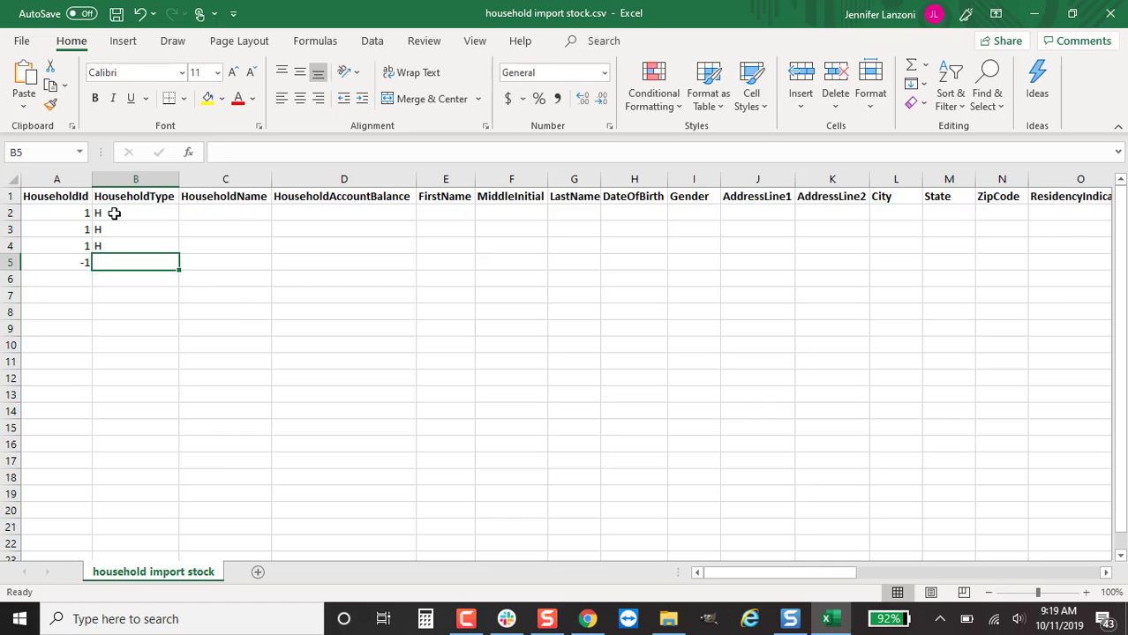
{"action": "type", "text": "O"}
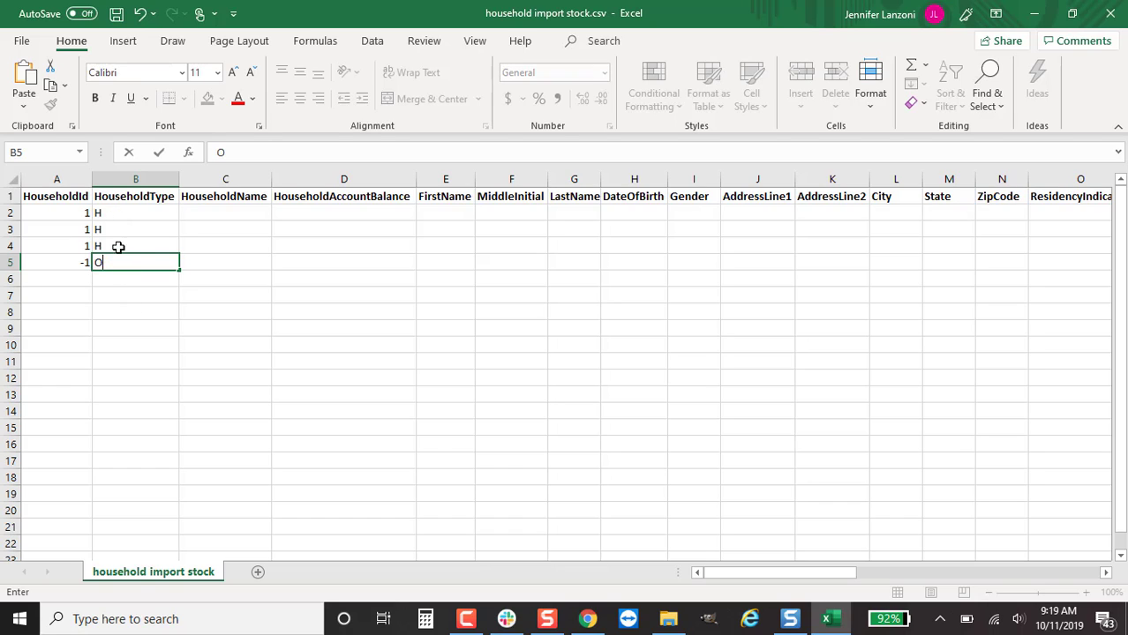
{"action": "left_click", "coordinate": [245, 209]}
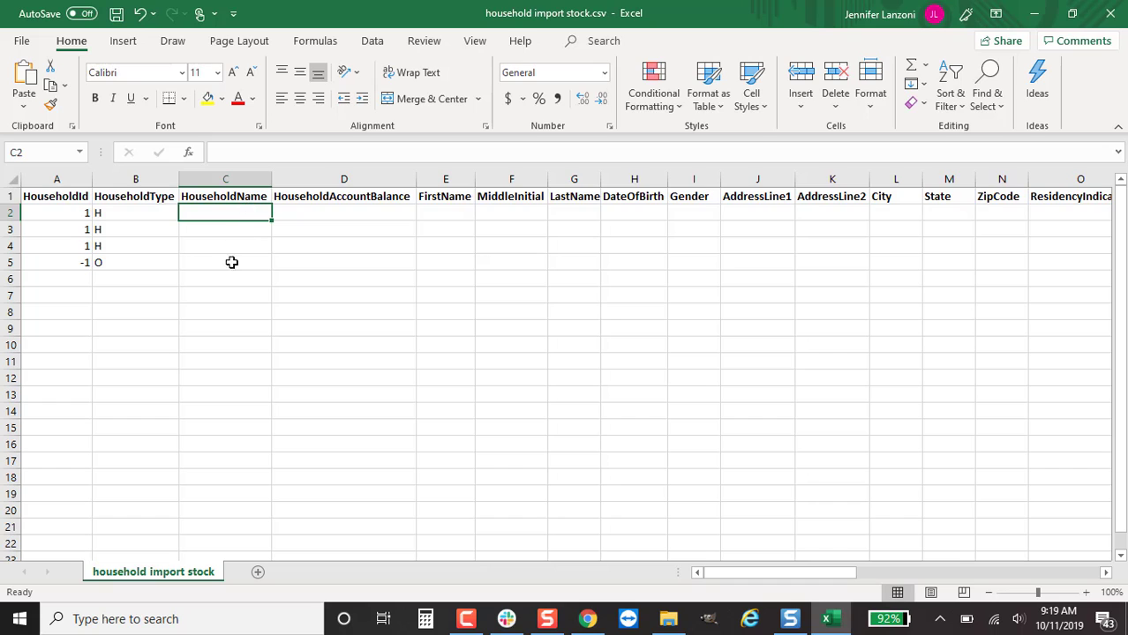
Type Local Store into HouseholdName cell C5
{"action": "left_click", "coordinate": [216, 262]}
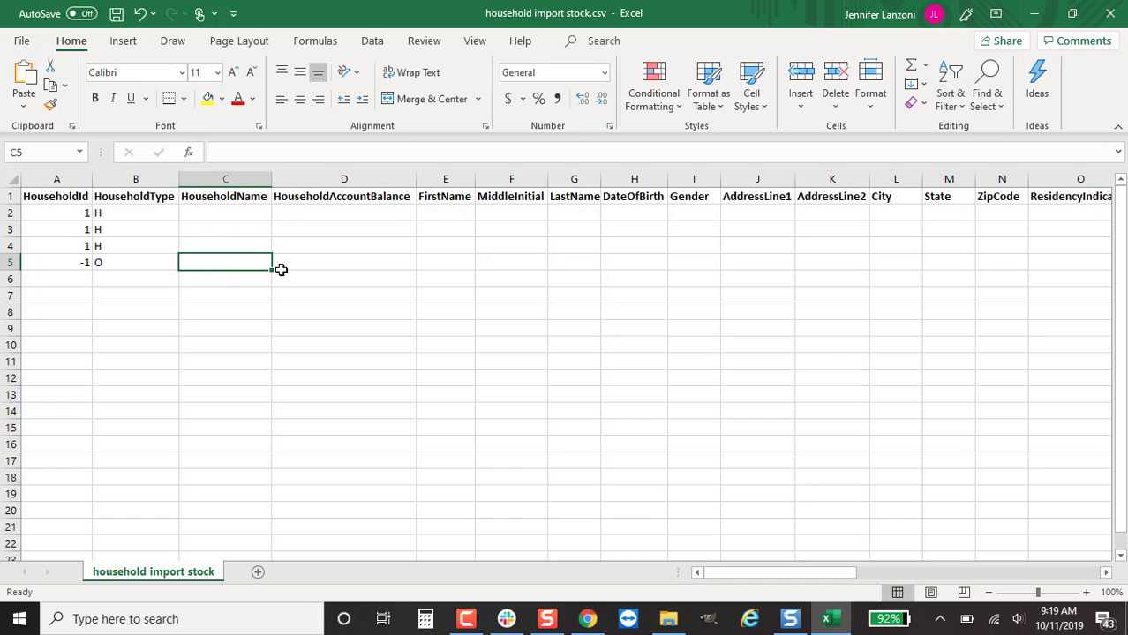
{"action": "key", "text": "BackSpace"}
{"action": "type", "text": "Local Stor"}
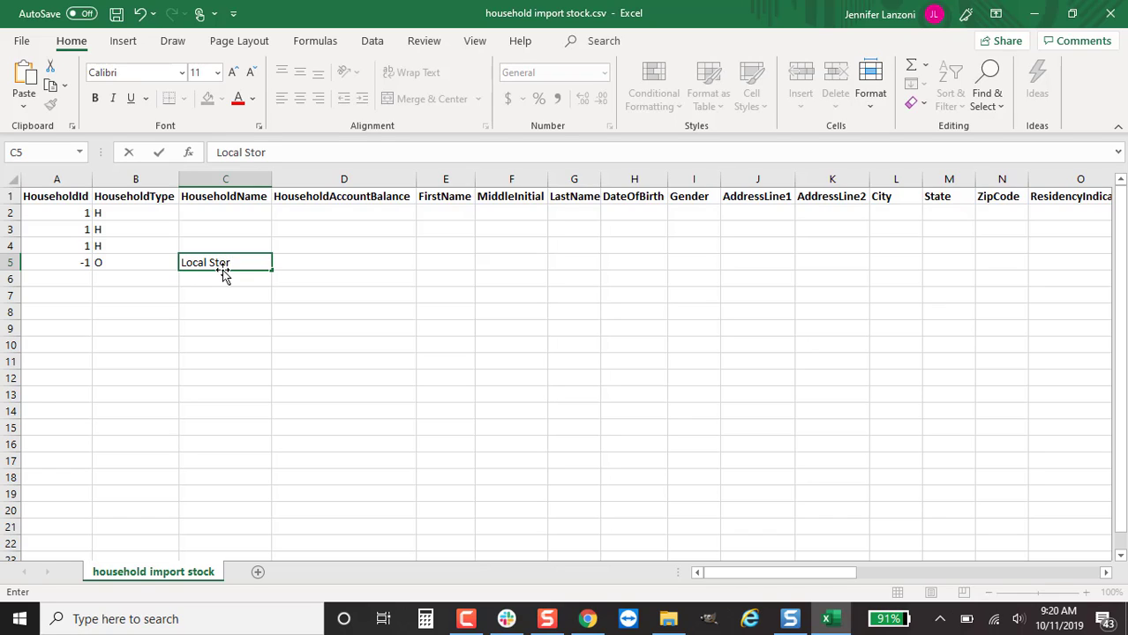
{"action": "type", "text": "e"}
{"action": "left_click", "coordinate": [354, 212]}
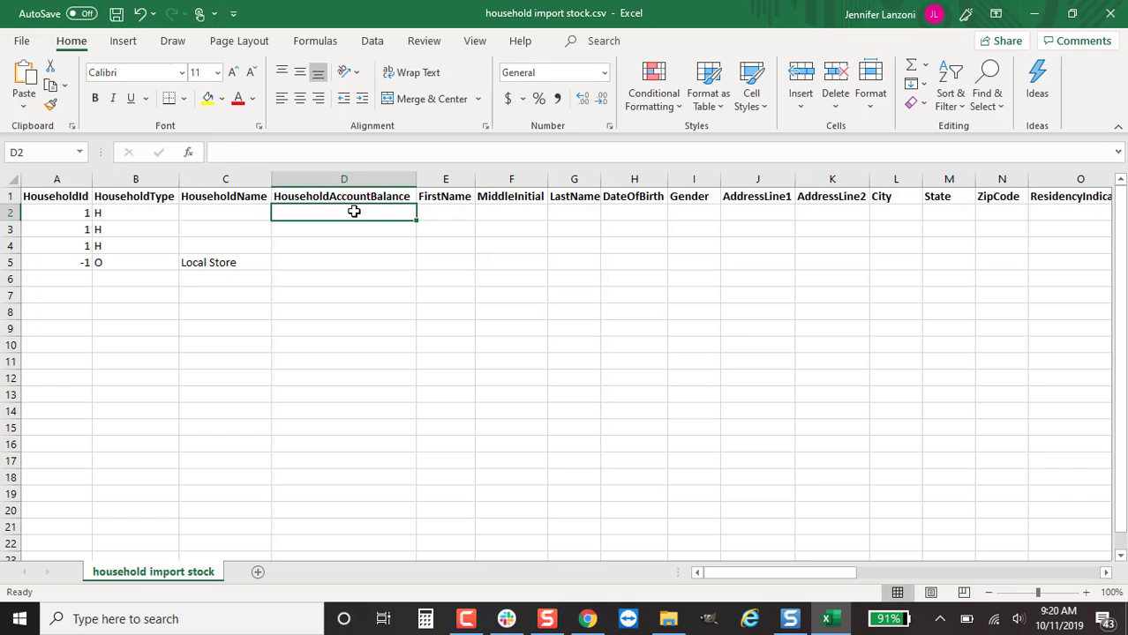
Enter account balances 25 in D2, -100 in D5, and 0 in D3 and D4
{"action": "type", "text": "25"}
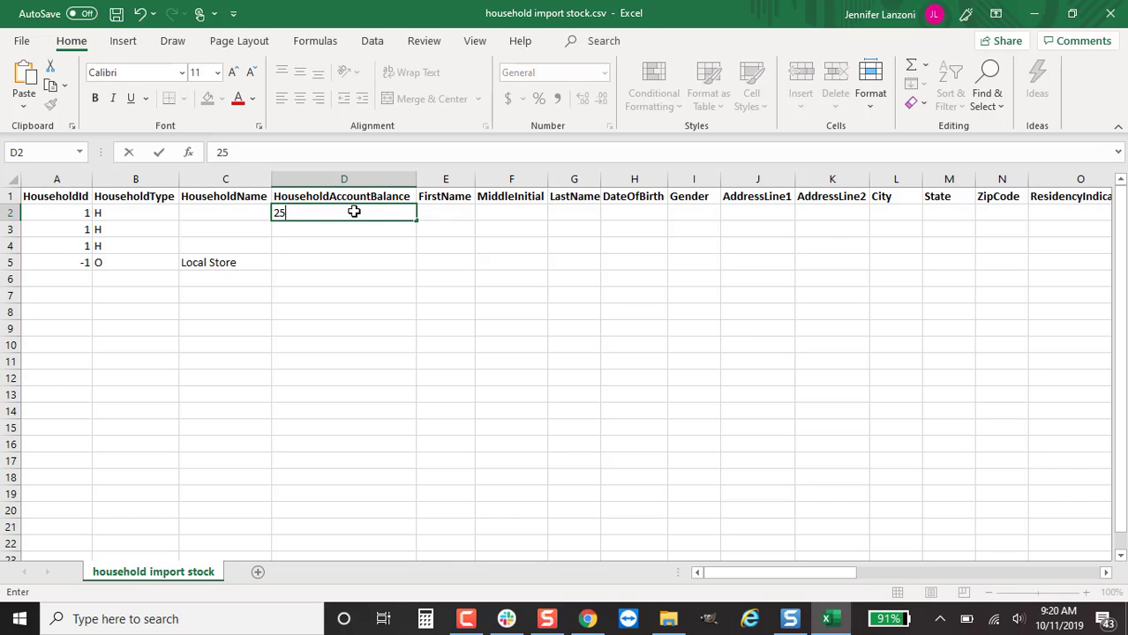
{"action": "key", "text": "Return"}
{"action": "key", "text": "Return"}
{"action": "key", "text": "Return"}
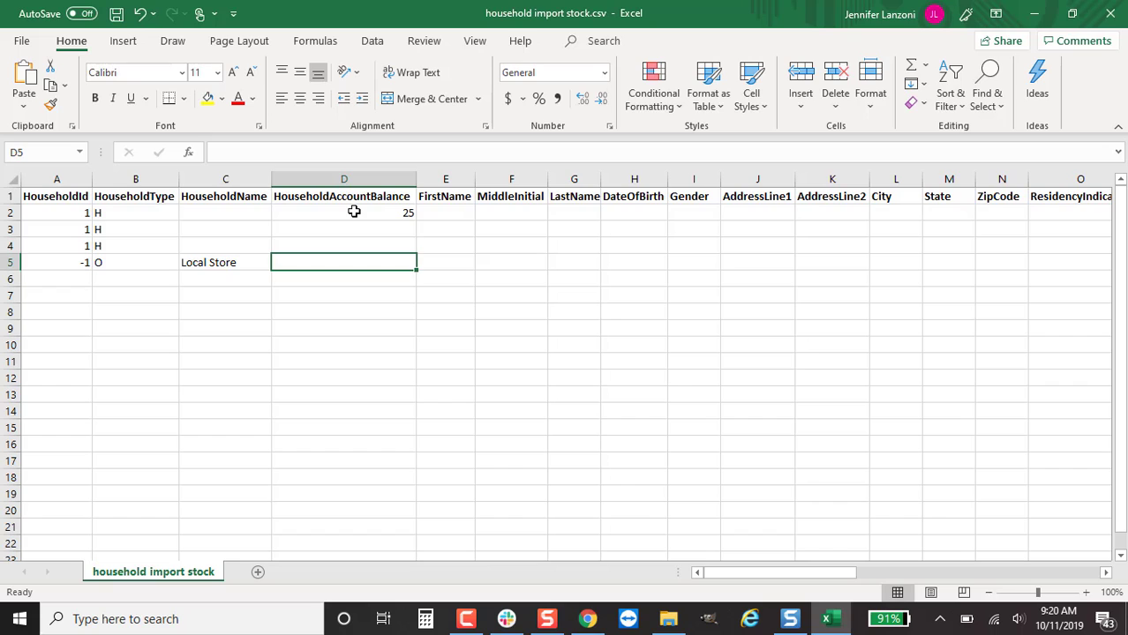
{"action": "type", "text": "-100"}
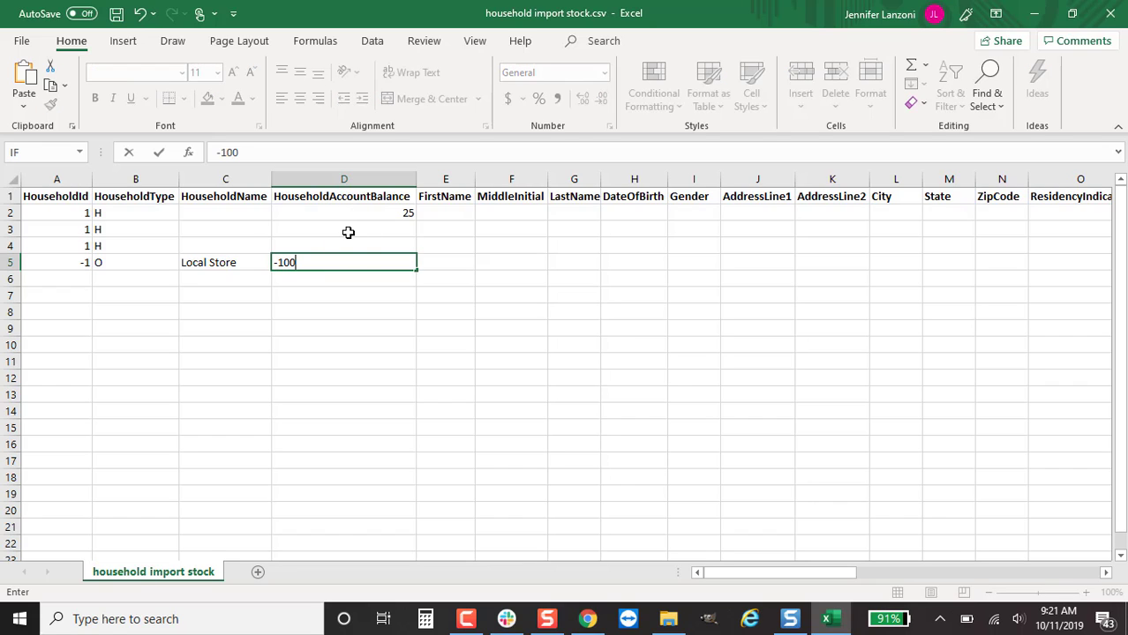
{"action": "left_click", "coordinate": [347, 232]}
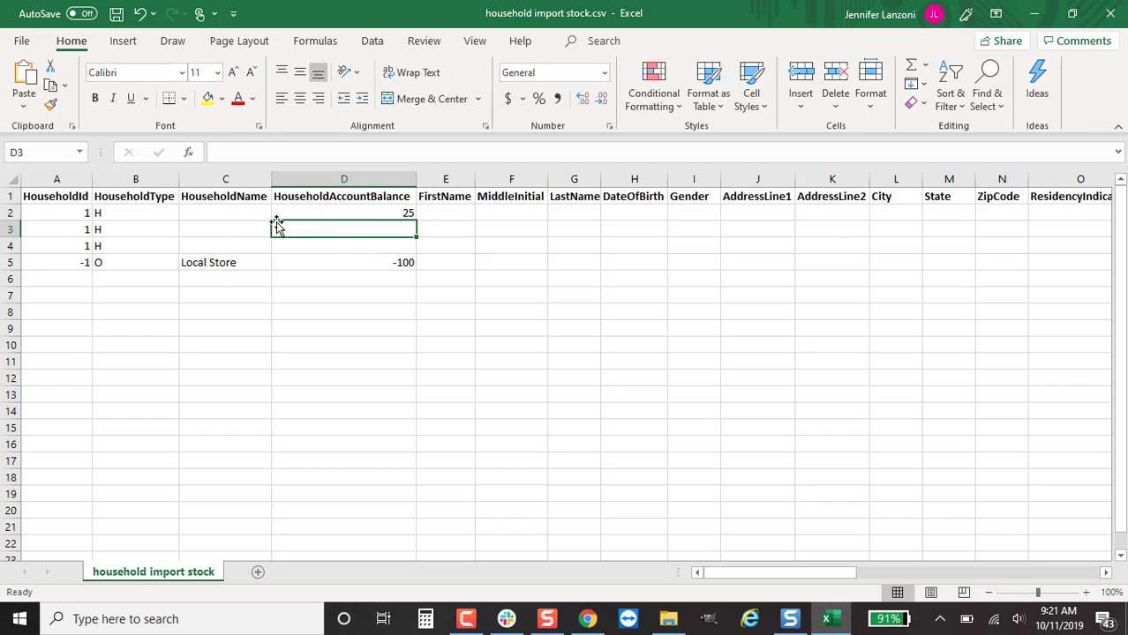
{"action": "left_click_drag", "start_coordinate": [79, 214], "coordinate": [83, 244]}
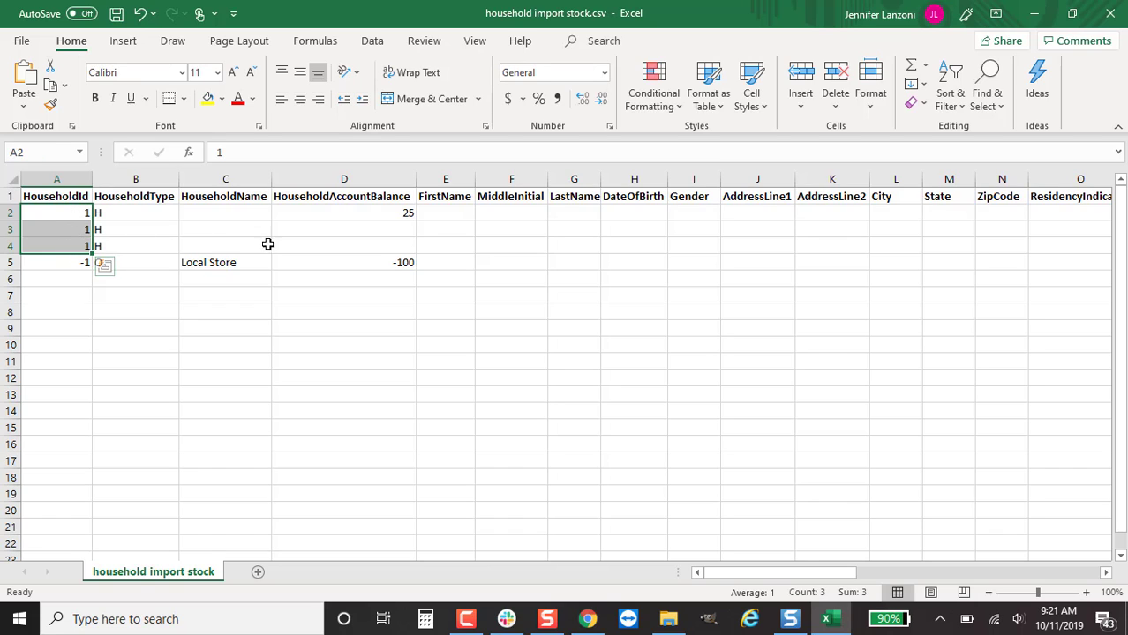
{"action": "left_click", "coordinate": [325, 230]}
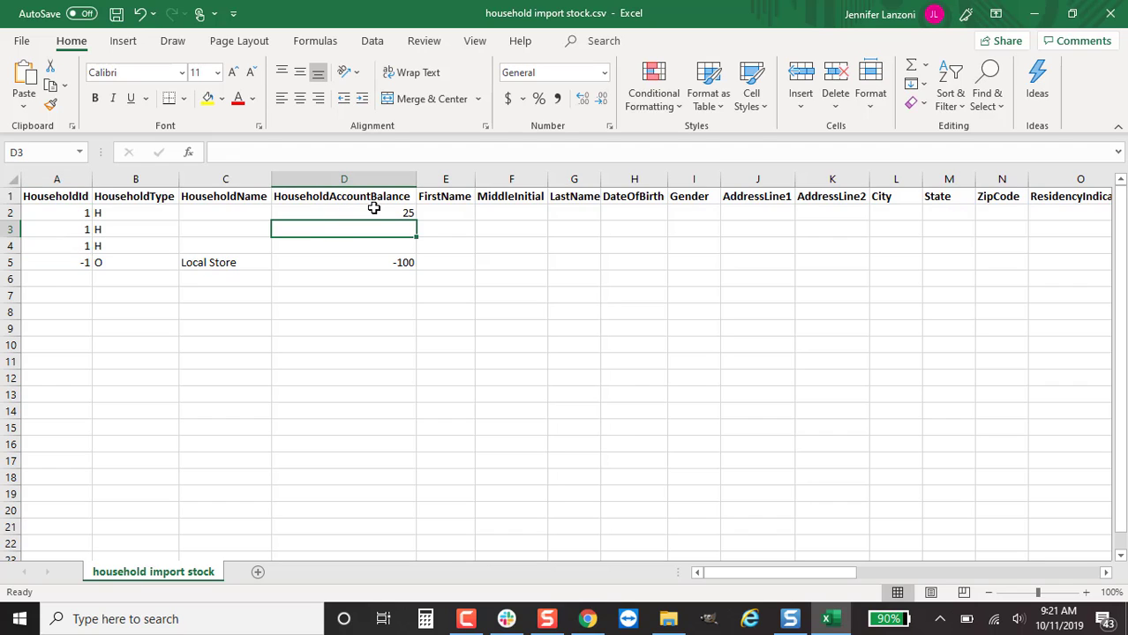
{"action": "type", "text": "0"}
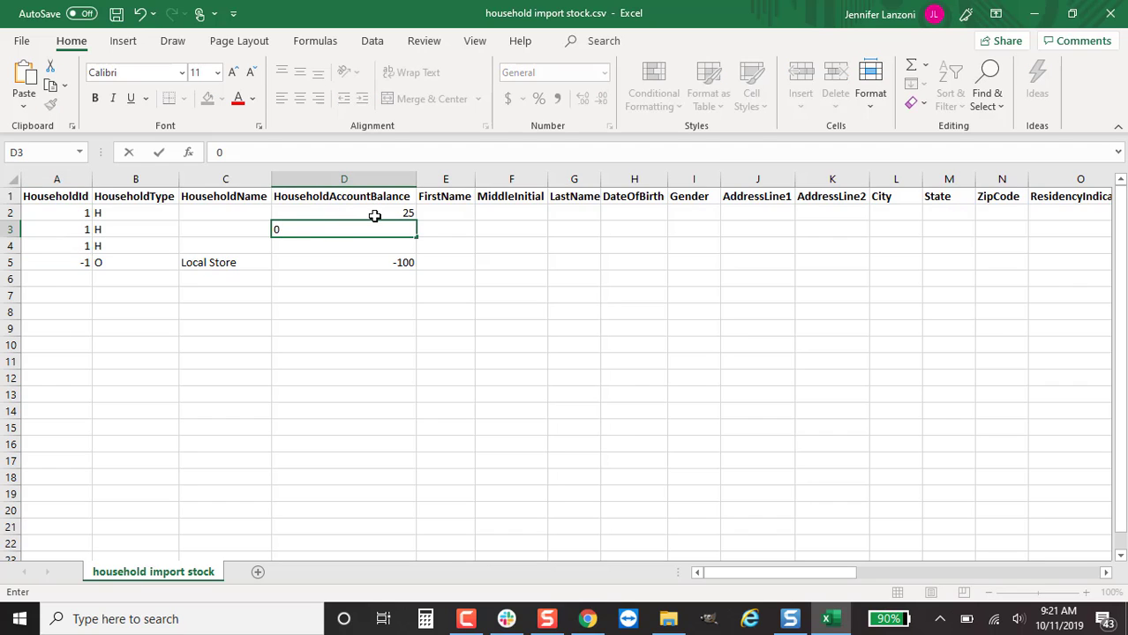
{"action": "key", "text": "Return"}
{"action": "type", "text": "0"}
{"action": "key", "text": "Return"}
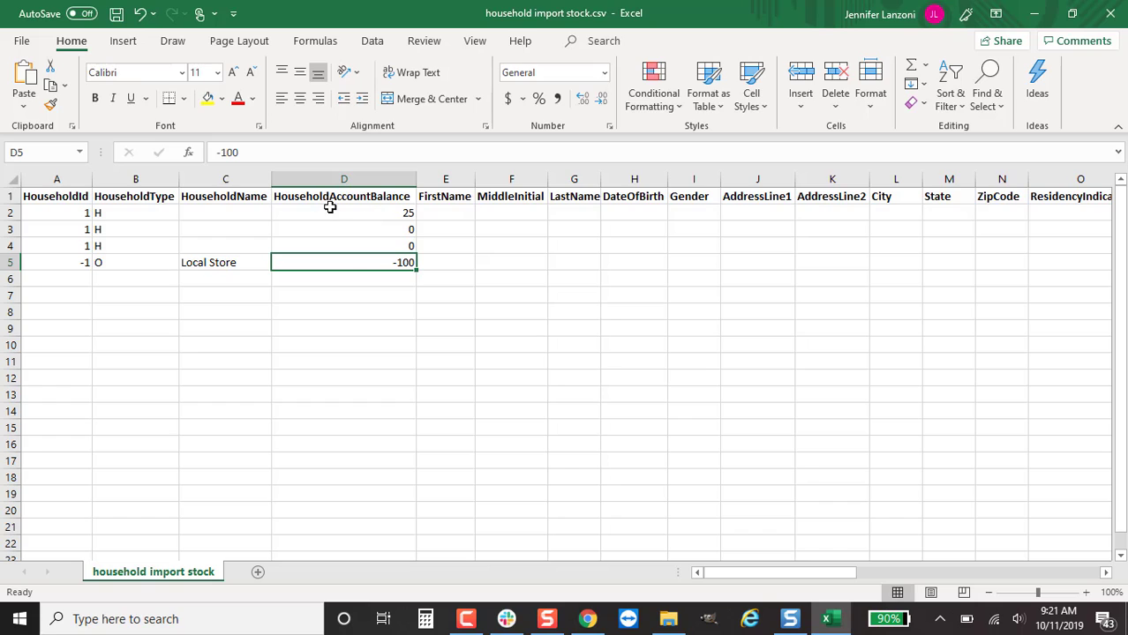
Enter the first household member's first name in F2
{"action": "left_click", "coordinate": [438, 213]}
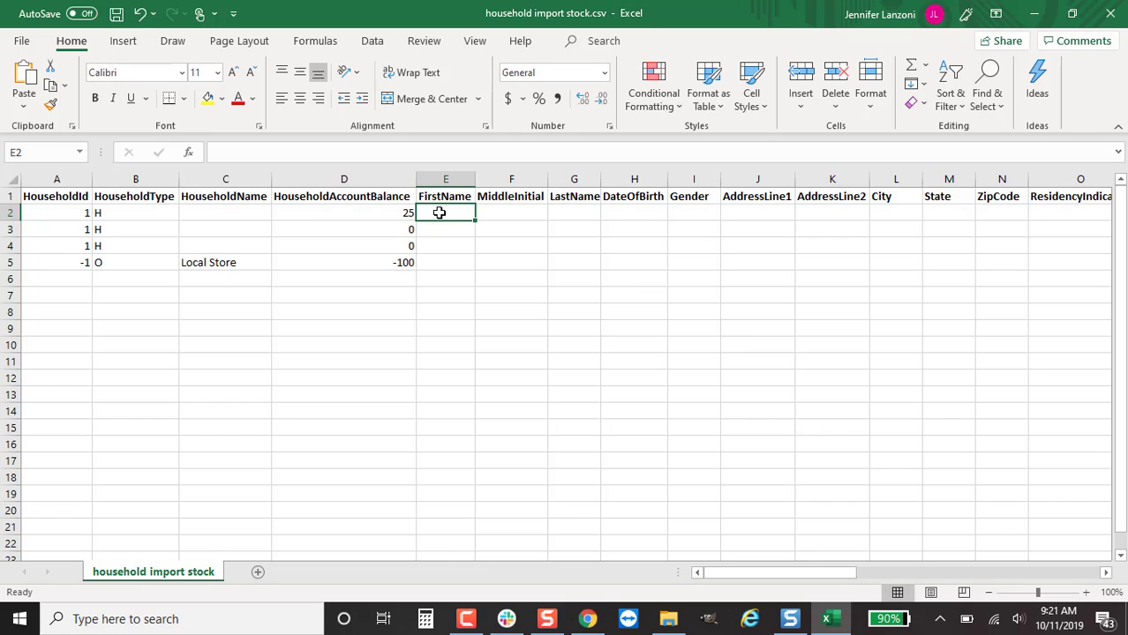
{"action": "key", "text": "Tab"}
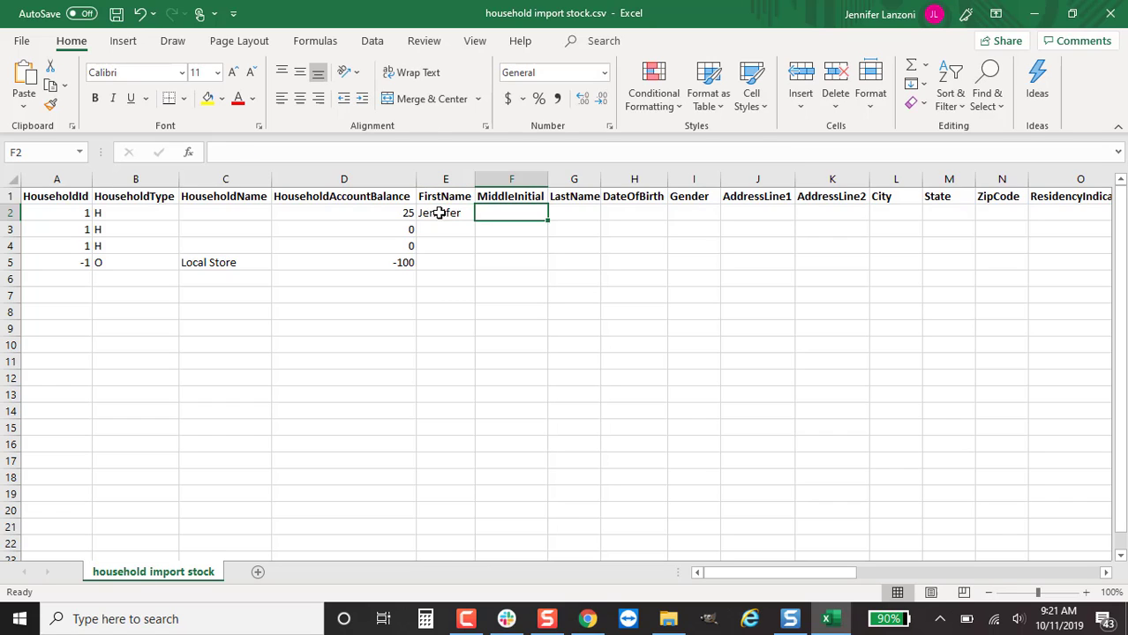
{"action": "key", "text": "Tab"}
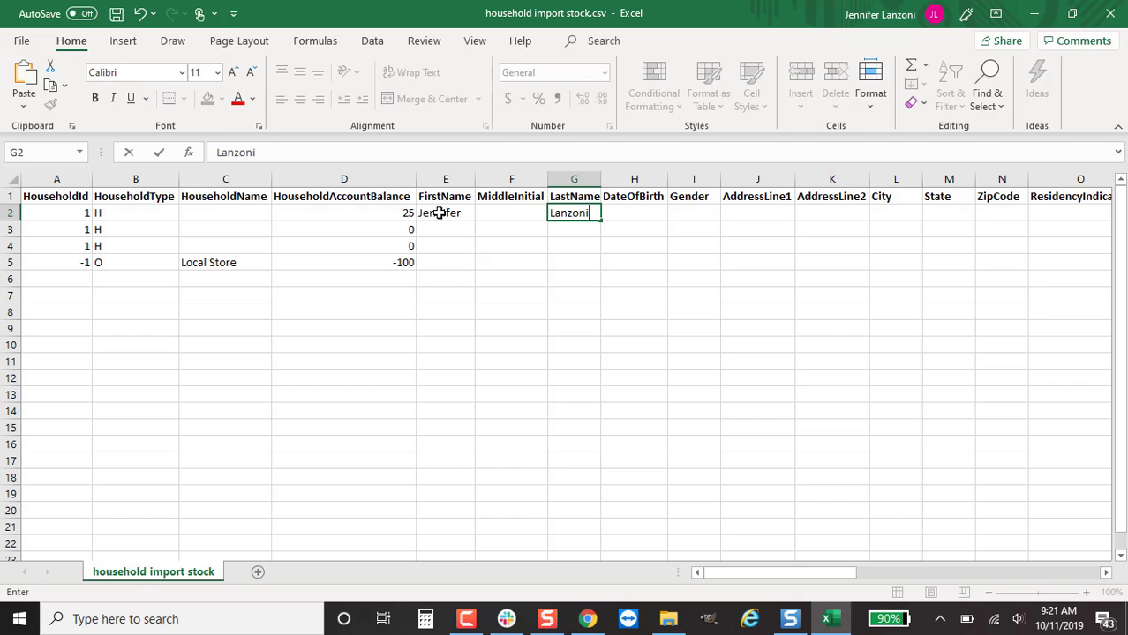
{"action": "key", "text": "Tab"}
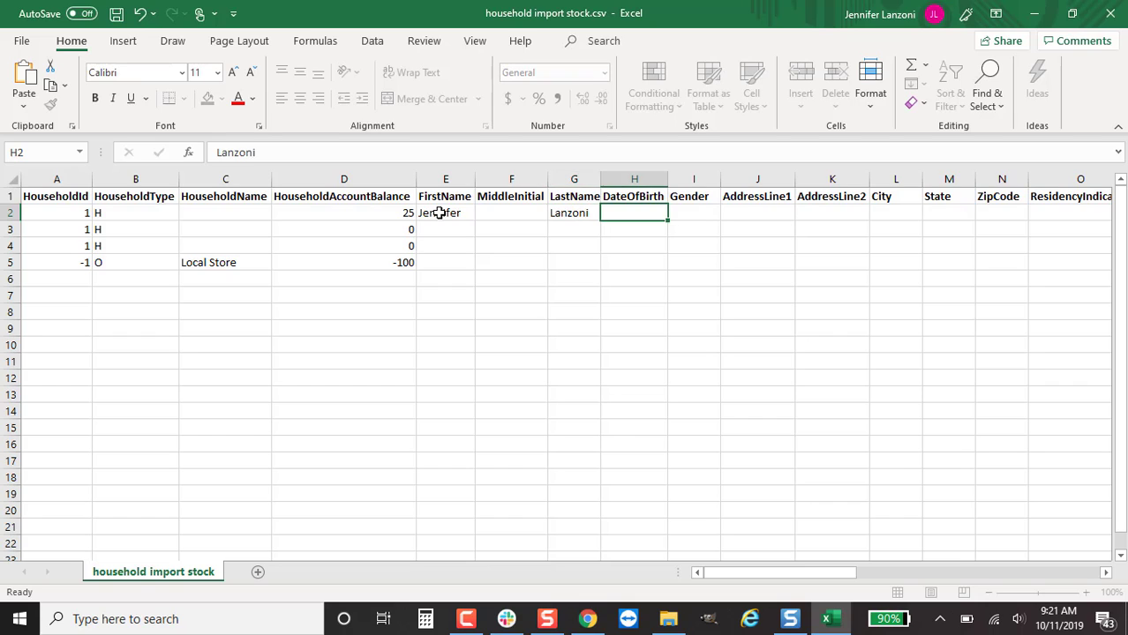
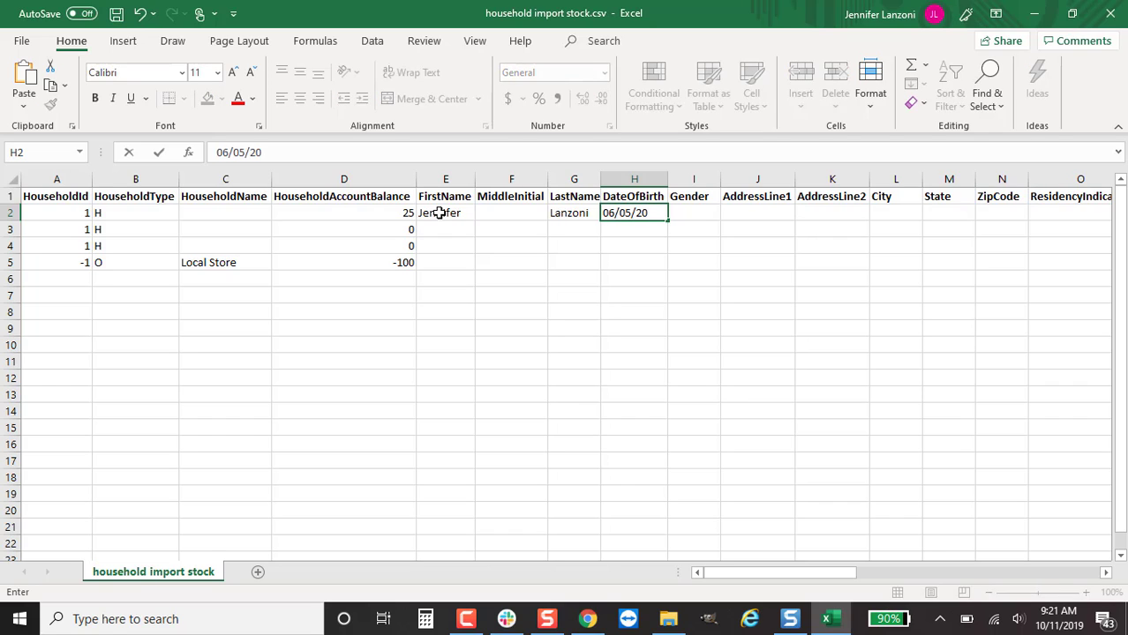
{"action": "key", "text": "BackSpace"}
{"action": "key", "text": "BackSpace"}
{"action": "key", "text": "Return"}
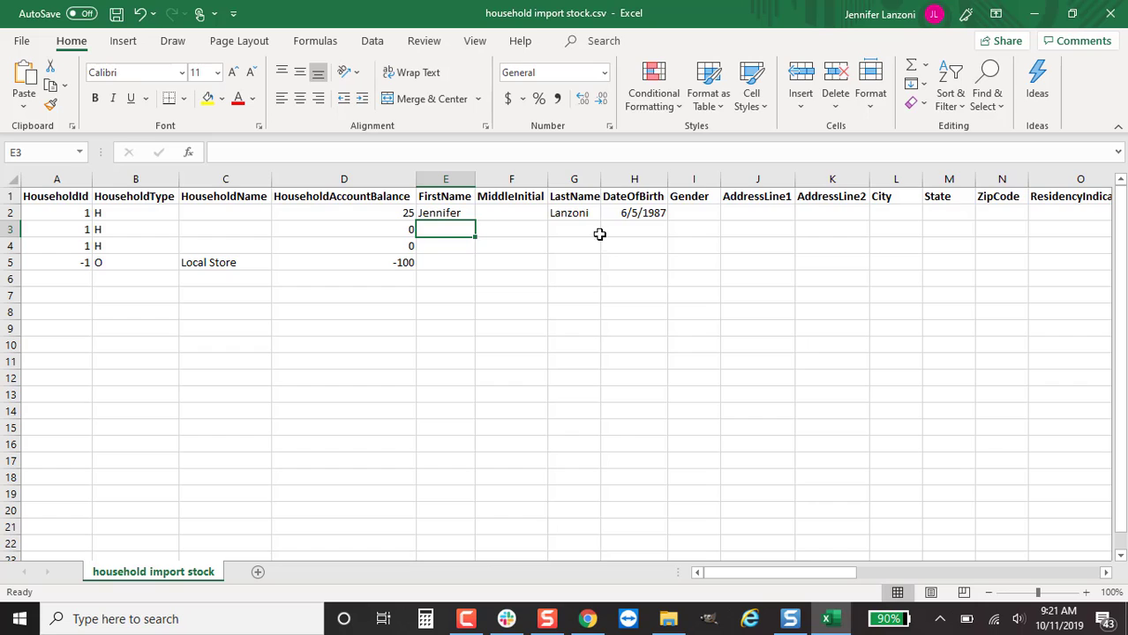
Give the DateOfBirth column H a custom mm/dd/yyyy number format
{"action": "left_click", "coordinate": [635, 180]}
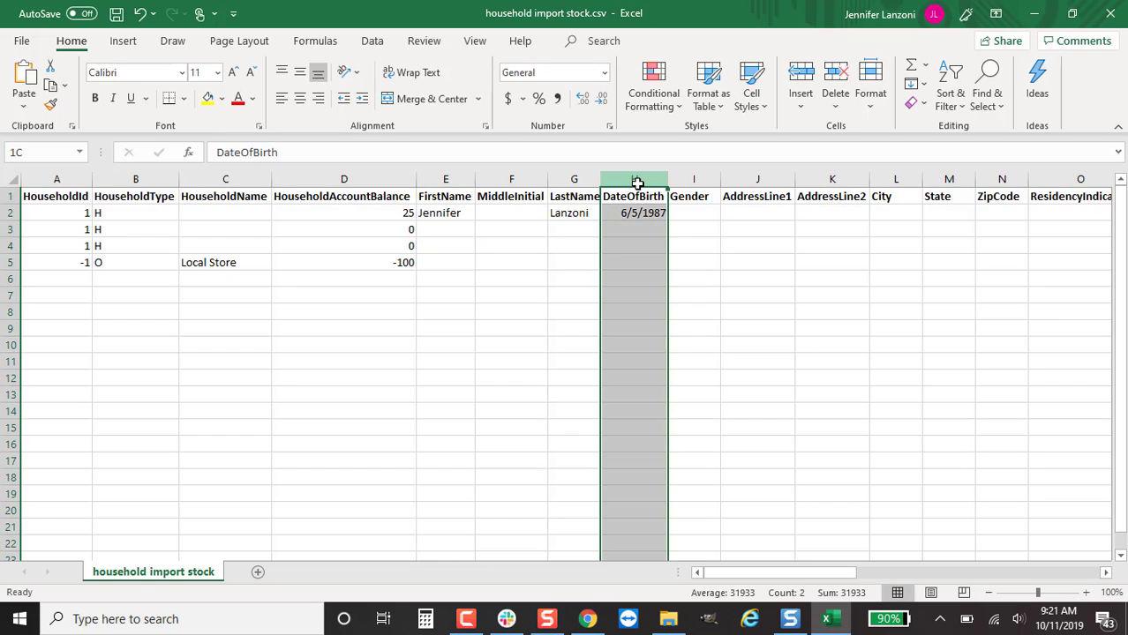
{"action": "right_click", "coordinate": [640, 176]}
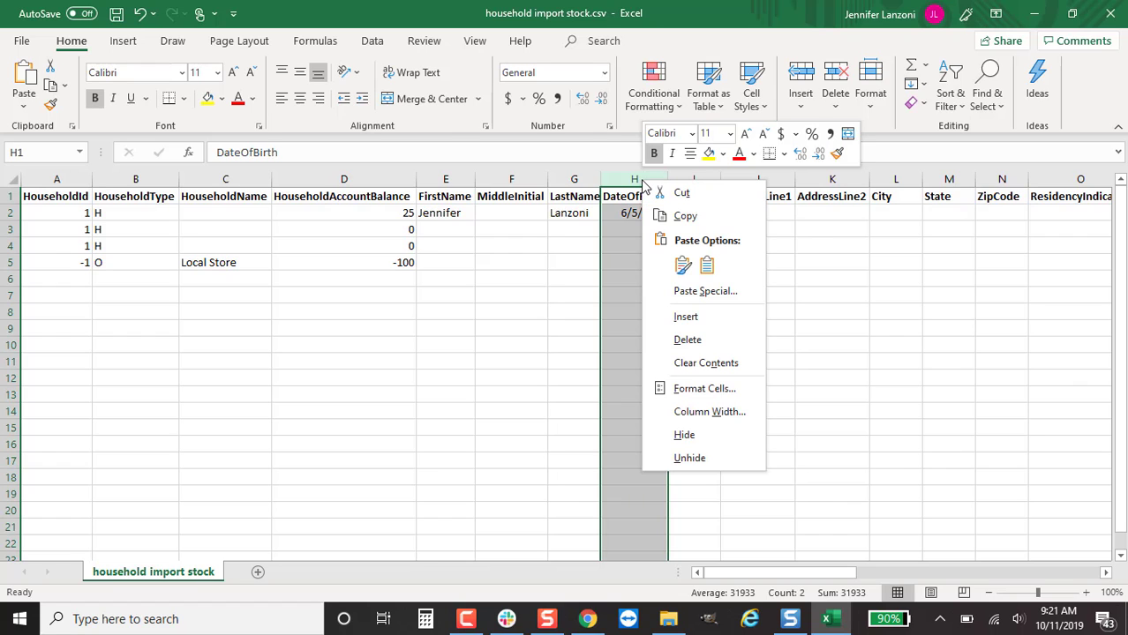
{"action": "left_click", "coordinate": [727, 390]}
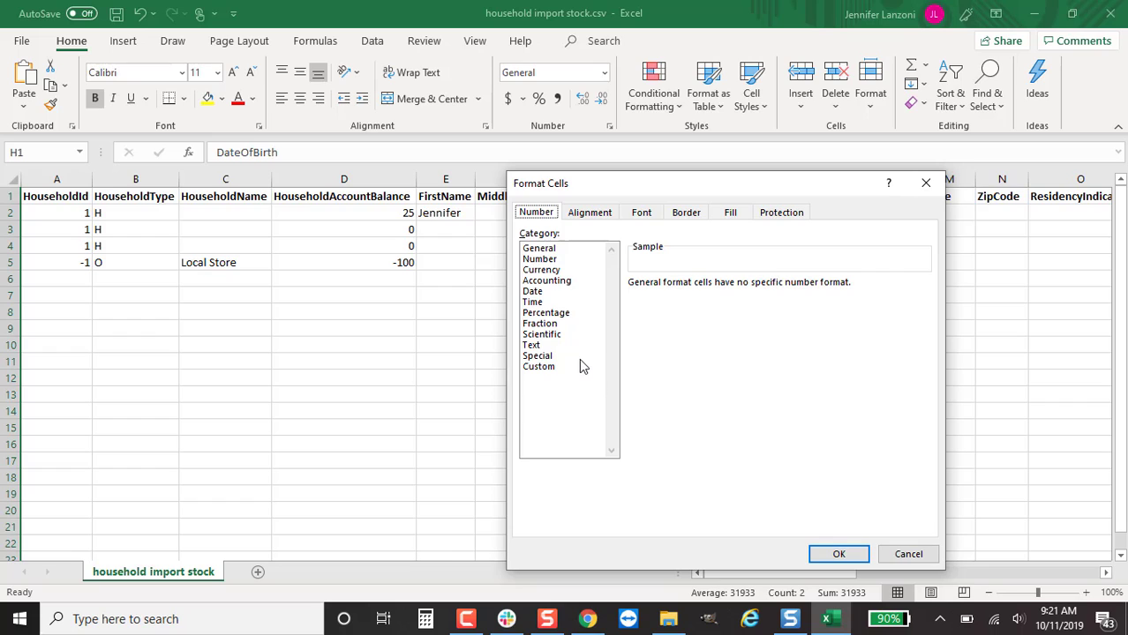
{"action": "left_click", "coordinate": [576, 366]}
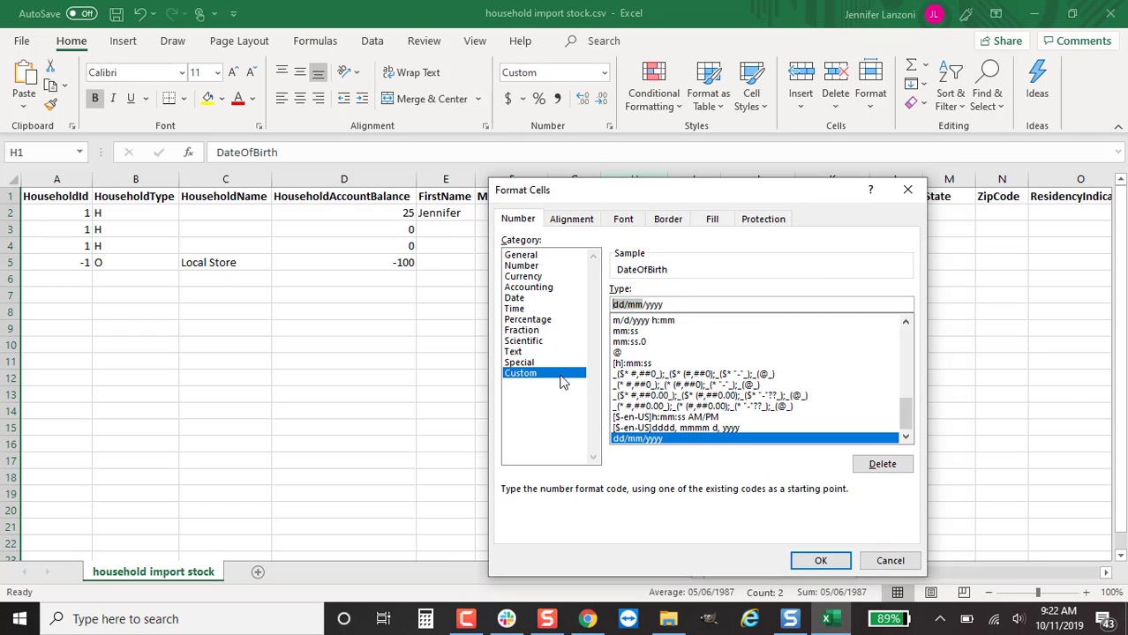
{"action": "type", "text": "mm/yyyy"}
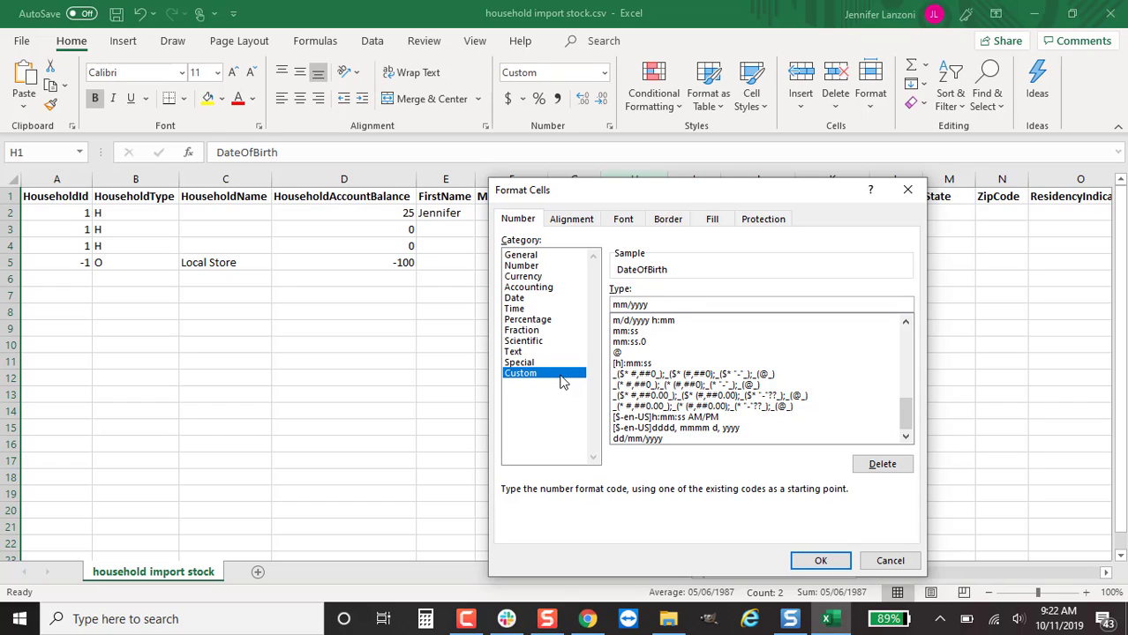
{"action": "type", "text": "/dd"}
{"action": "left_click", "coordinate": [835, 563]}
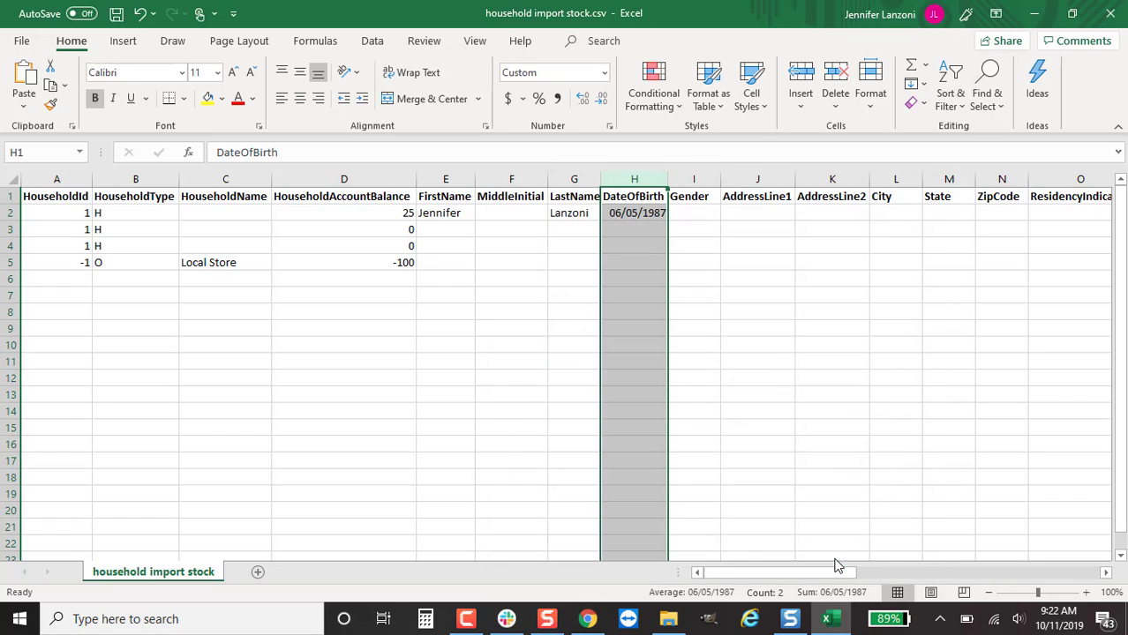
Enter gender F and the member's street address in row 2
{"action": "left_click", "coordinate": [688, 216]}
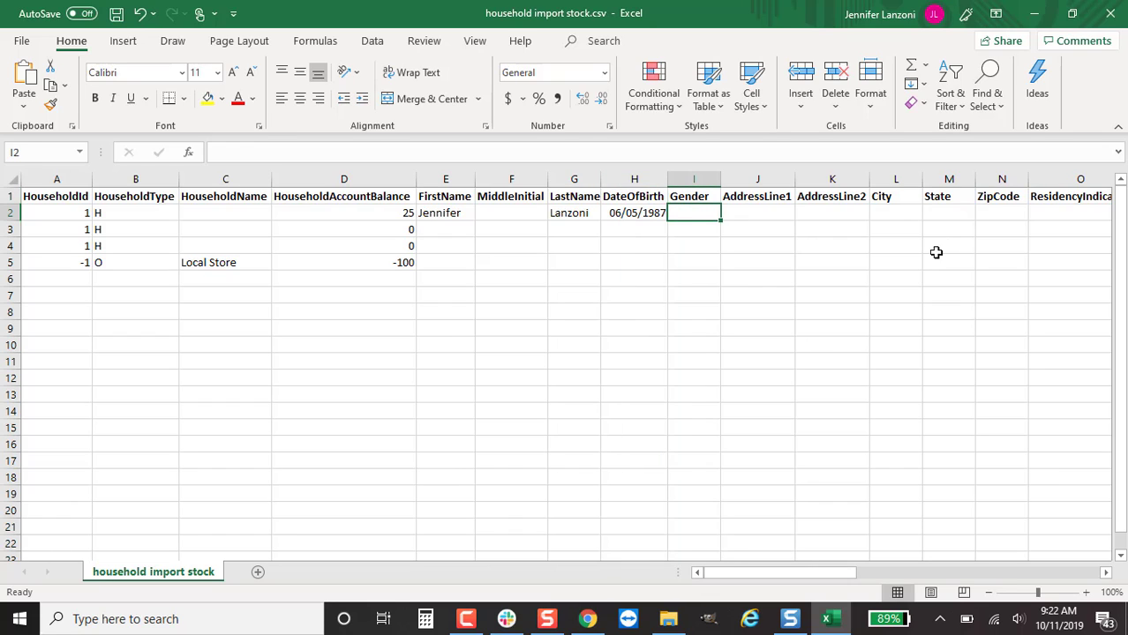
{"action": "type", "text": "F"}
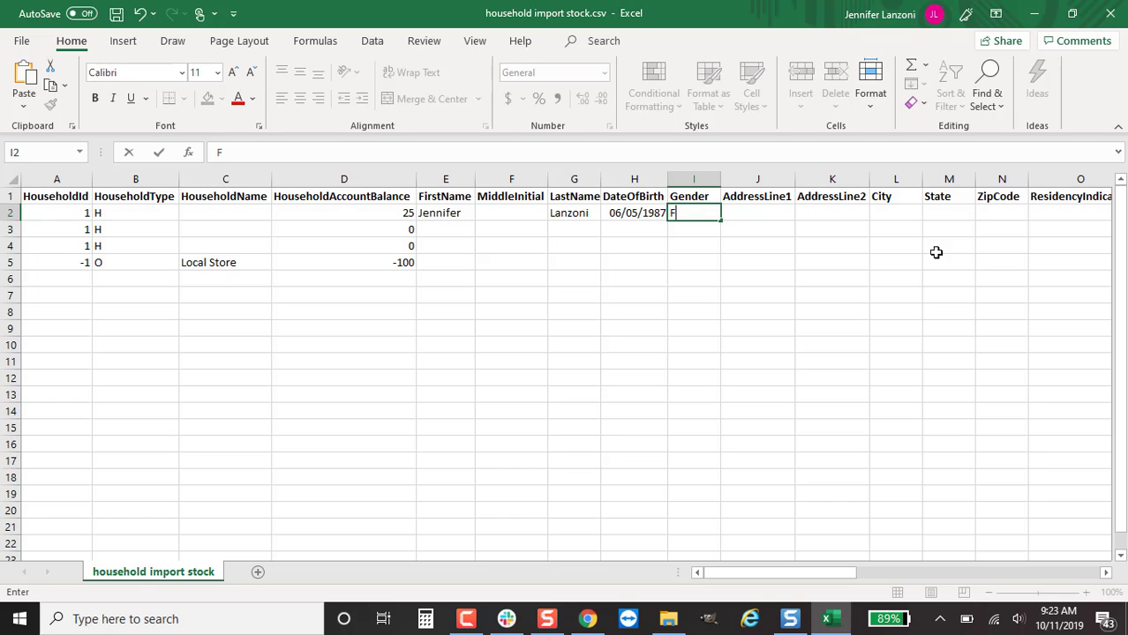
{"action": "left_click", "coordinate": [736, 216]}
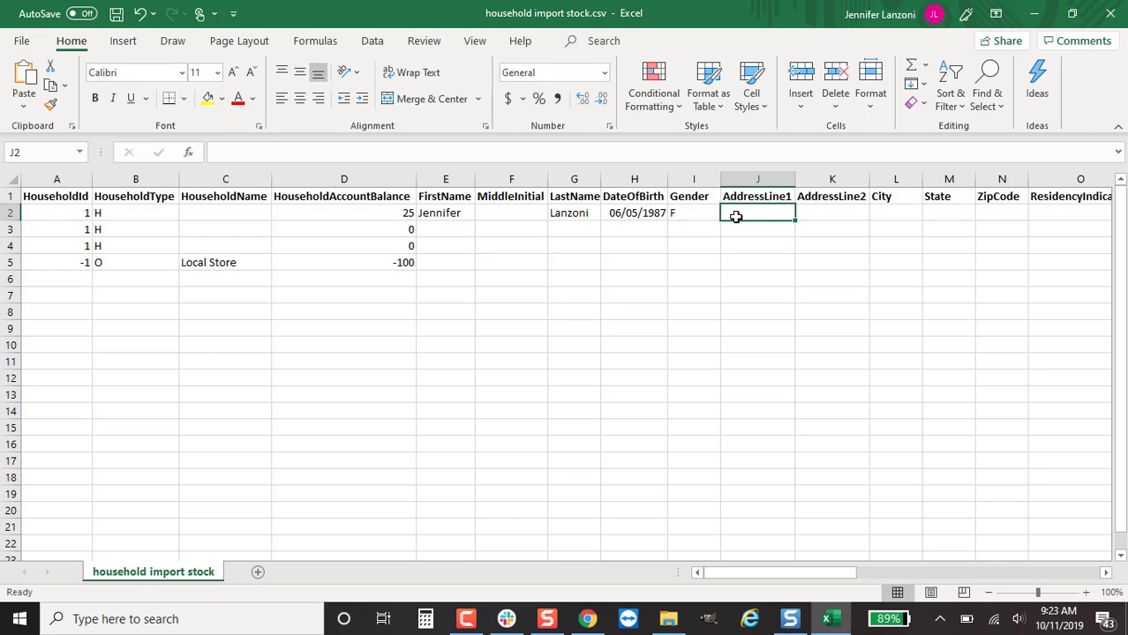
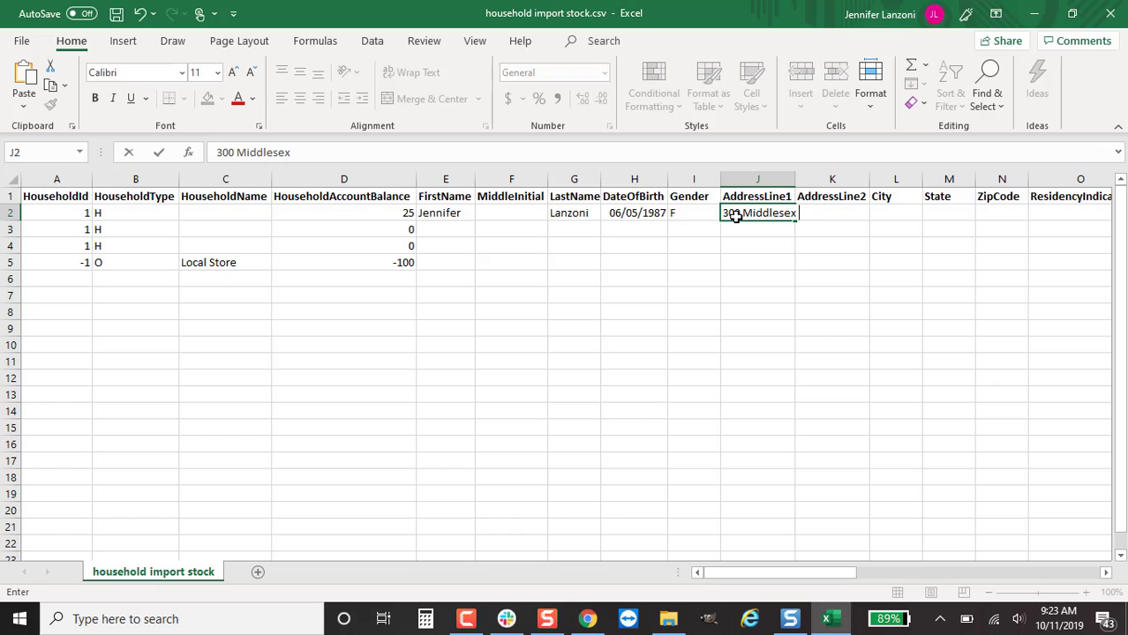
{"action": "key", "text": "Tab"}
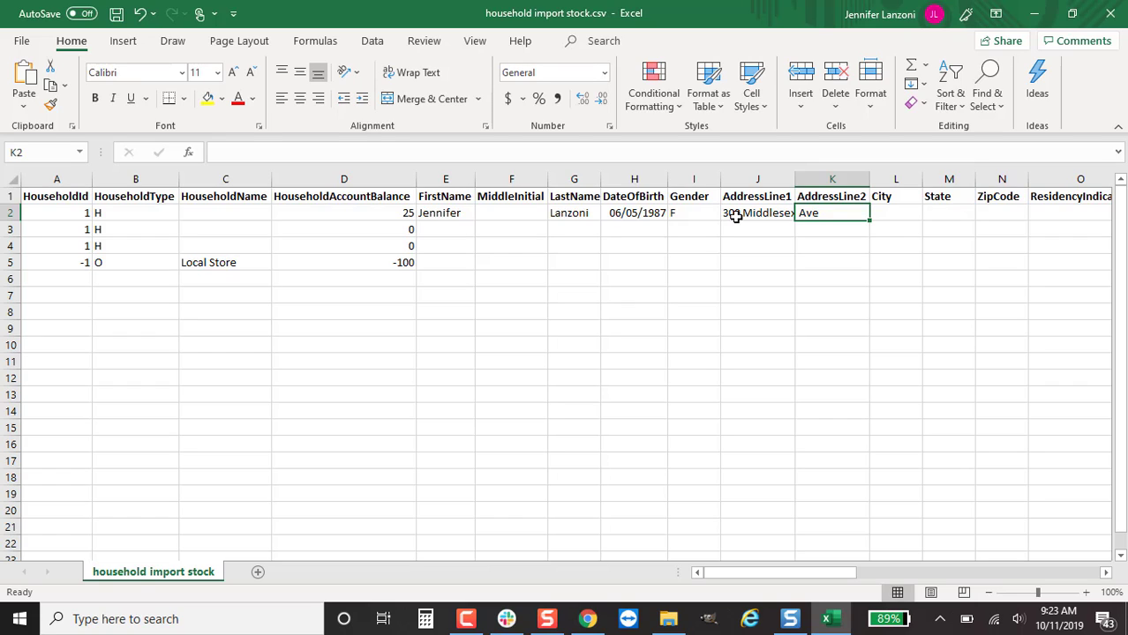
{"action": "key", "text": "Tab"}
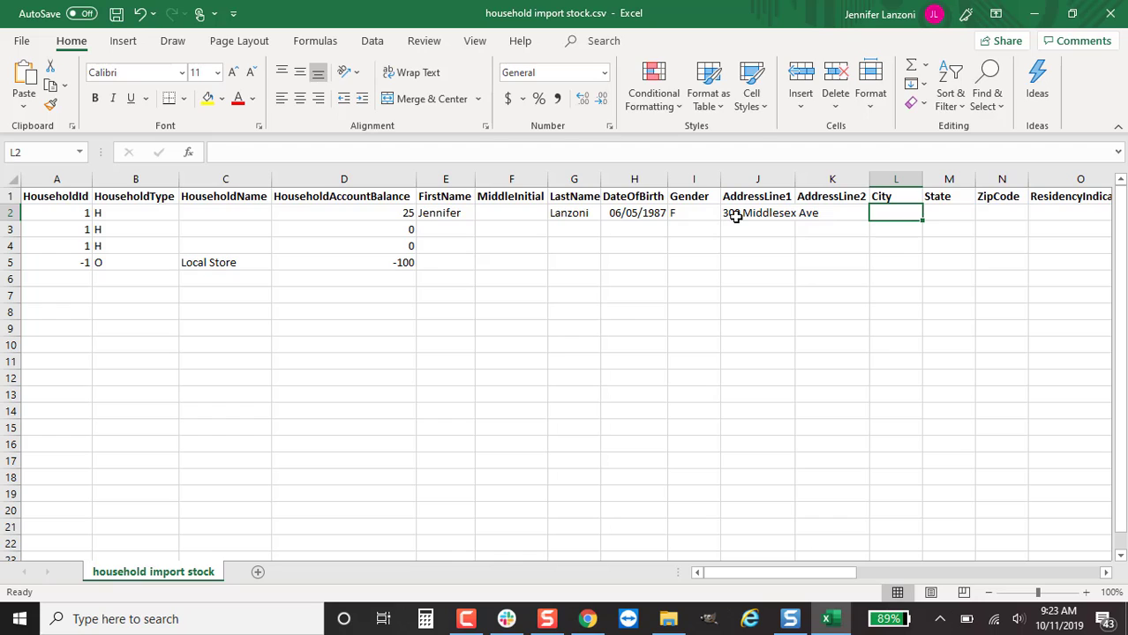
Fill in the member's city, state and ZIP code in row 2
{"action": "type", "text": "Middletown"}
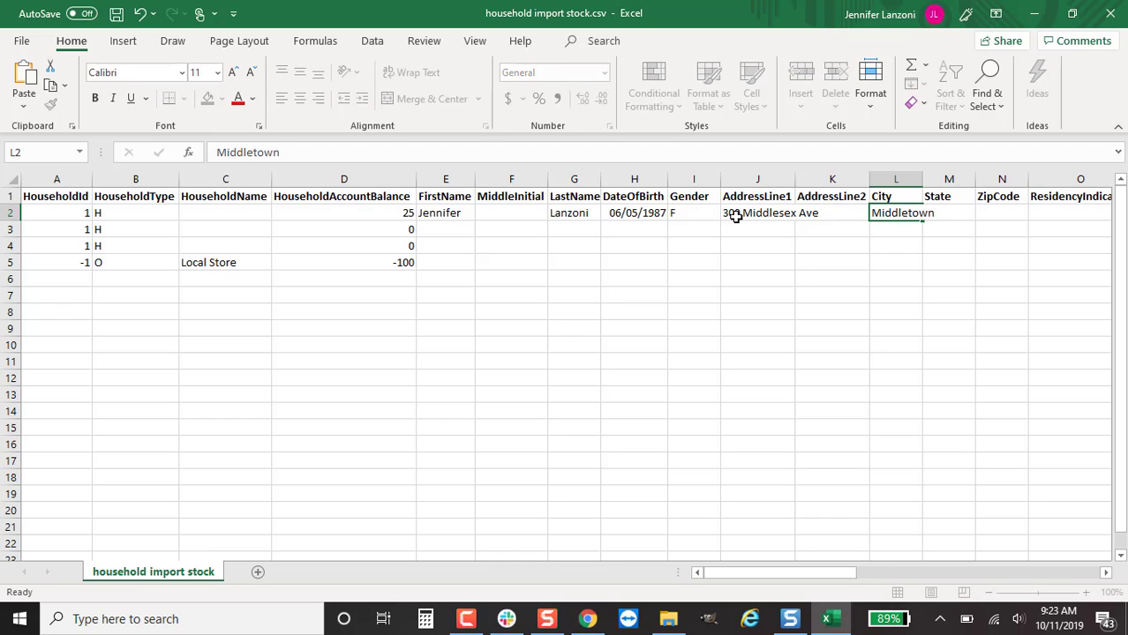
{"action": "key", "text": "Tab"}
{"action": "type", "text": "CT"}
{"action": "key", "text": "Tab"}
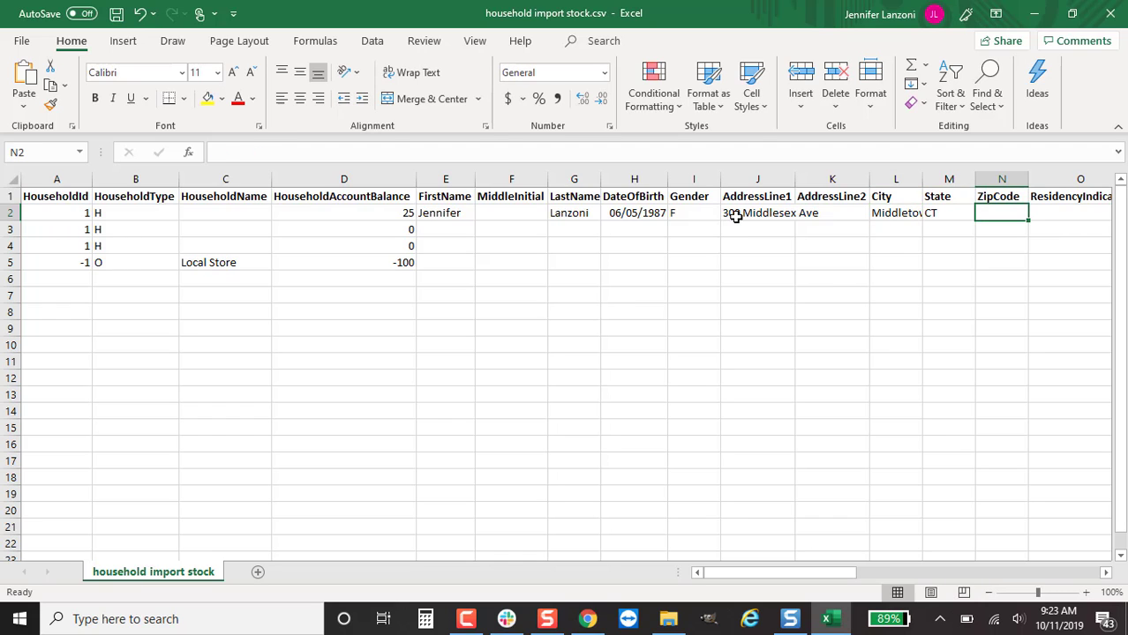
{"action": "type", "text": "06457"}
{"action": "key", "text": "Tab"}
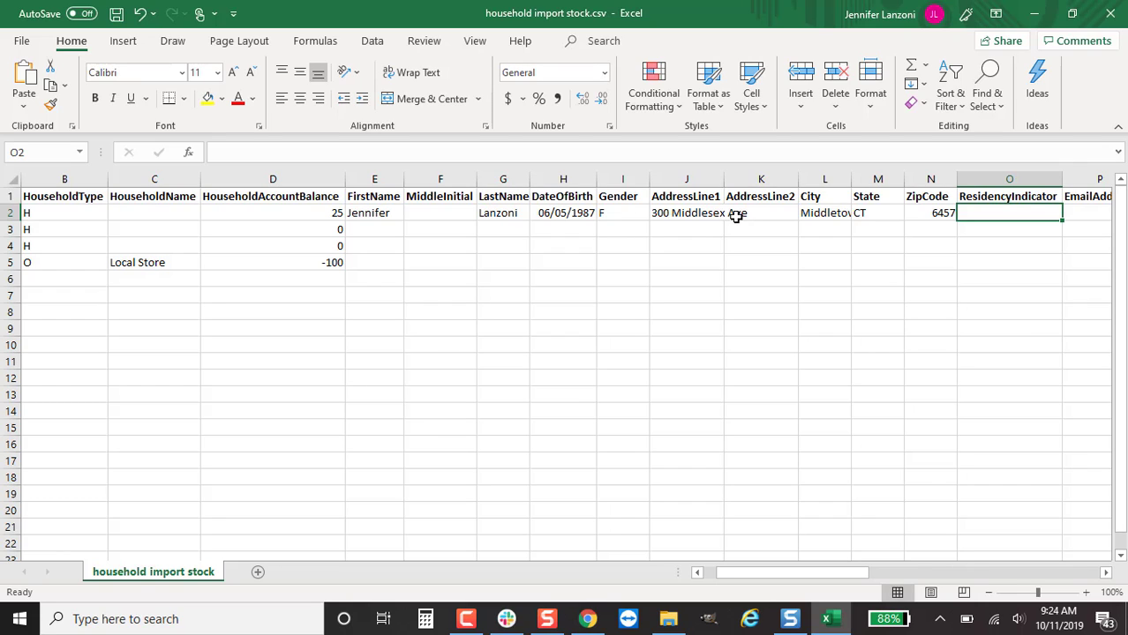
Enter R_OR as the first member's ResidencyIndicator in O2
{"action": "type", "text": "R"}
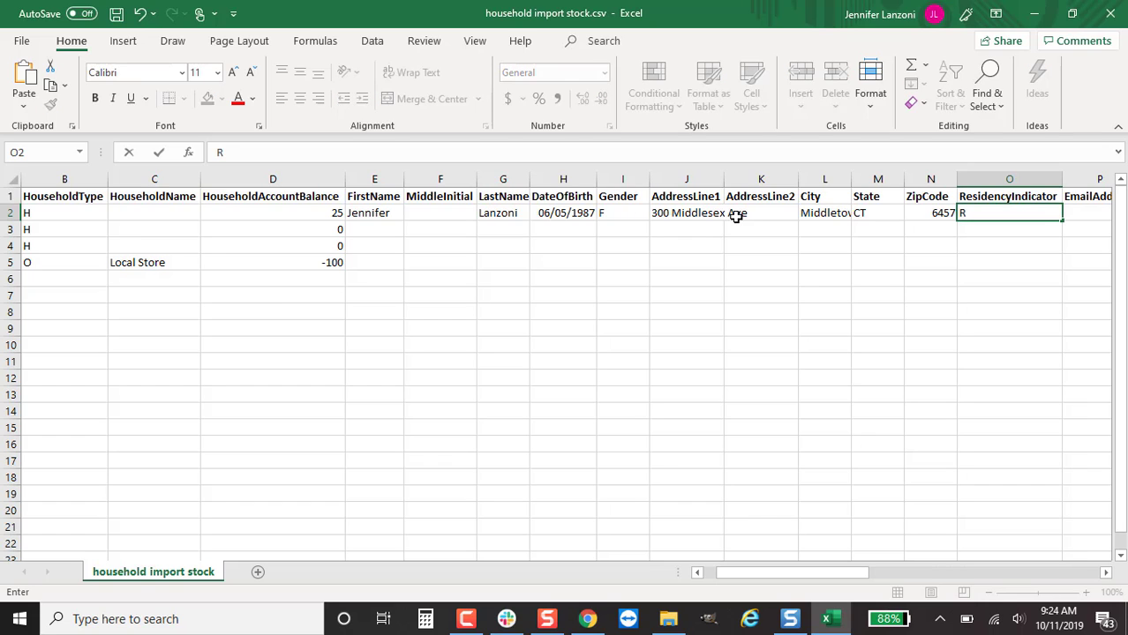
{"action": "key", "text": "BackSpace"}
{"action": "type", "text": "NR"}
{"action": "key", "text": "BackSpace"}
{"action": "key", "text": "BackSpace"}
{"action": "type", "text": "R_OR"}
Apply the Special Zip Code number format to the ZipCode column N
{"action": "left_click", "coordinate": [930, 179]}
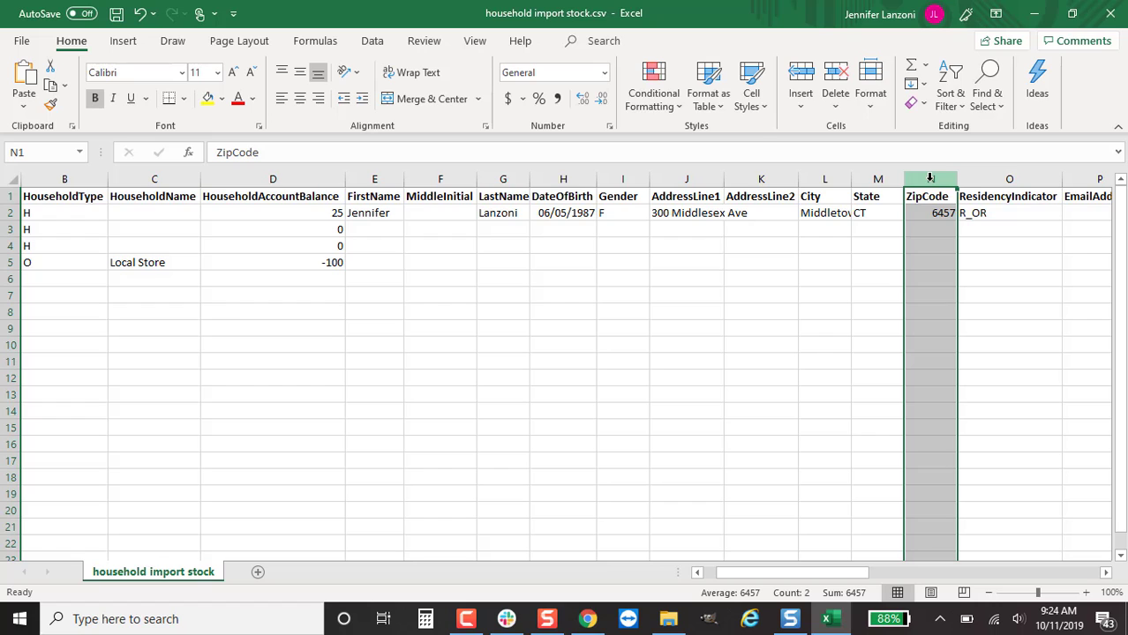
{"action": "right_click", "coordinate": [930, 178]}
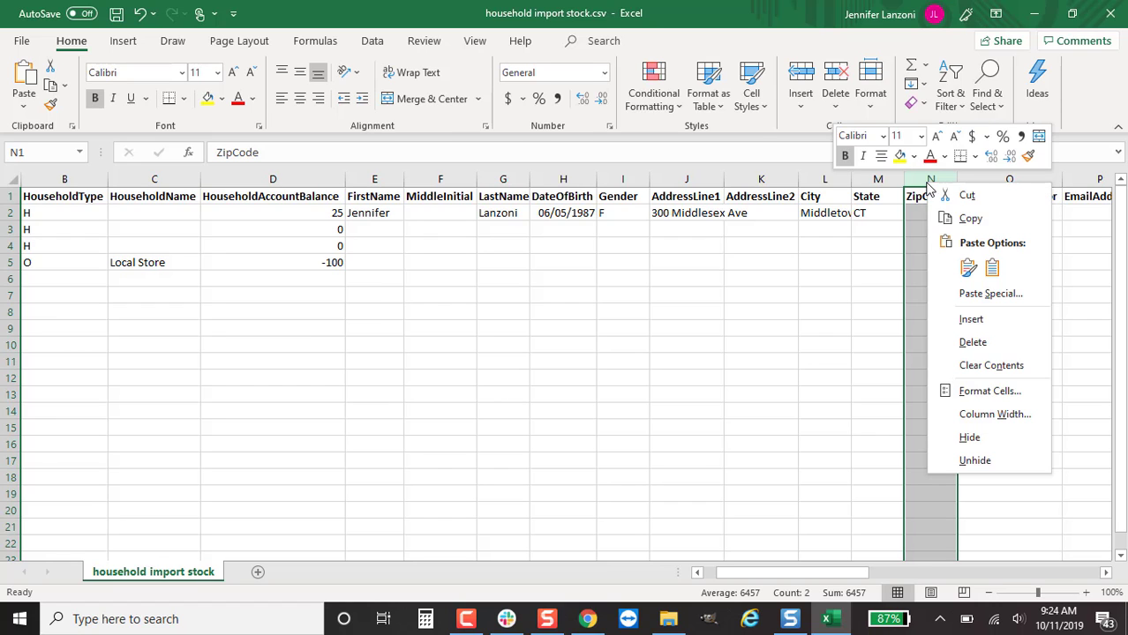
{"action": "left_click", "coordinate": [970, 391]}
{"action": "left_click", "coordinate": [739, 364]}
{"action": "left_click", "coordinate": [740, 374]}
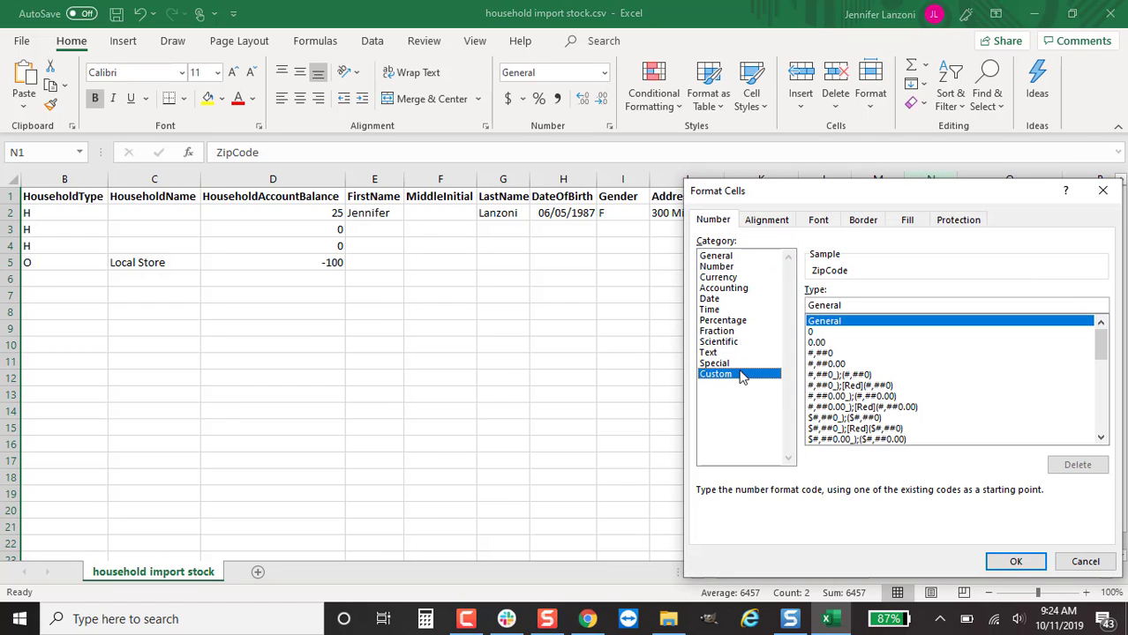
{"action": "left_click", "coordinate": [746, 362]}
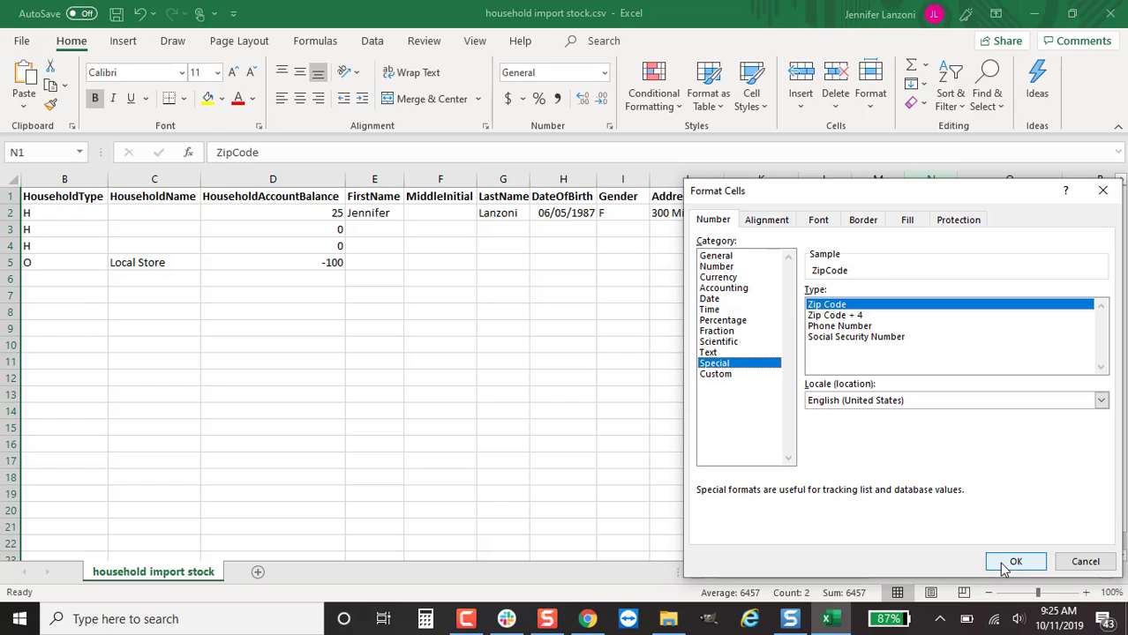
{"action": "left_click", "coordinate": [1013, 562]}
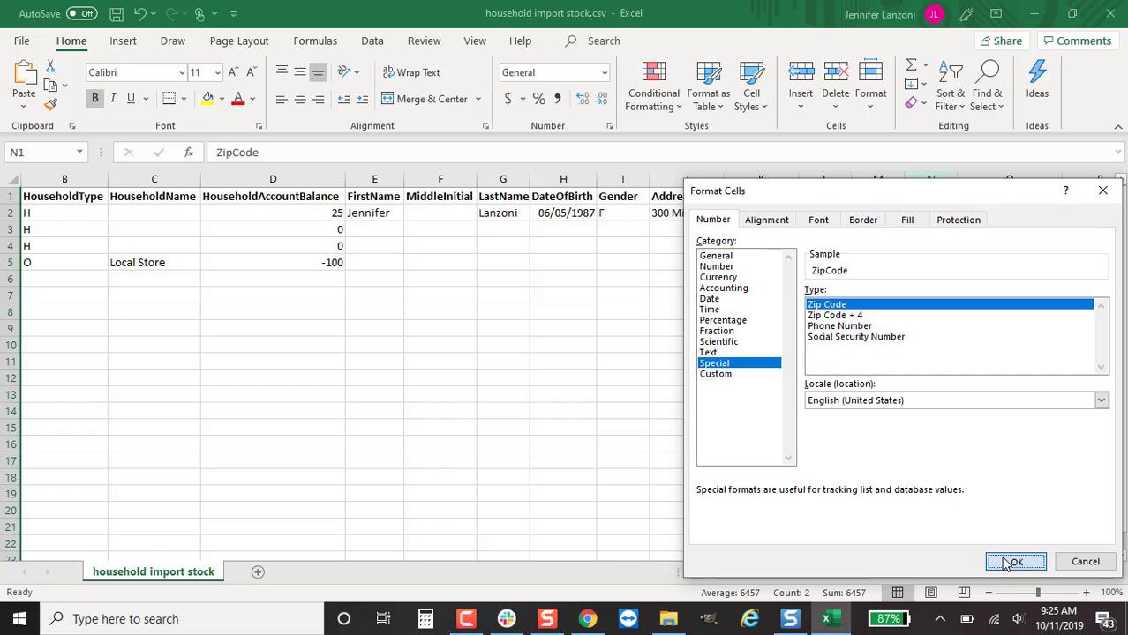
{"action": "scroll", "coordinate": [478, 213], "scroll_direction": "right", "scroll_amount": 3}
{"action": "left_click", "coordinate": [479, 213]}
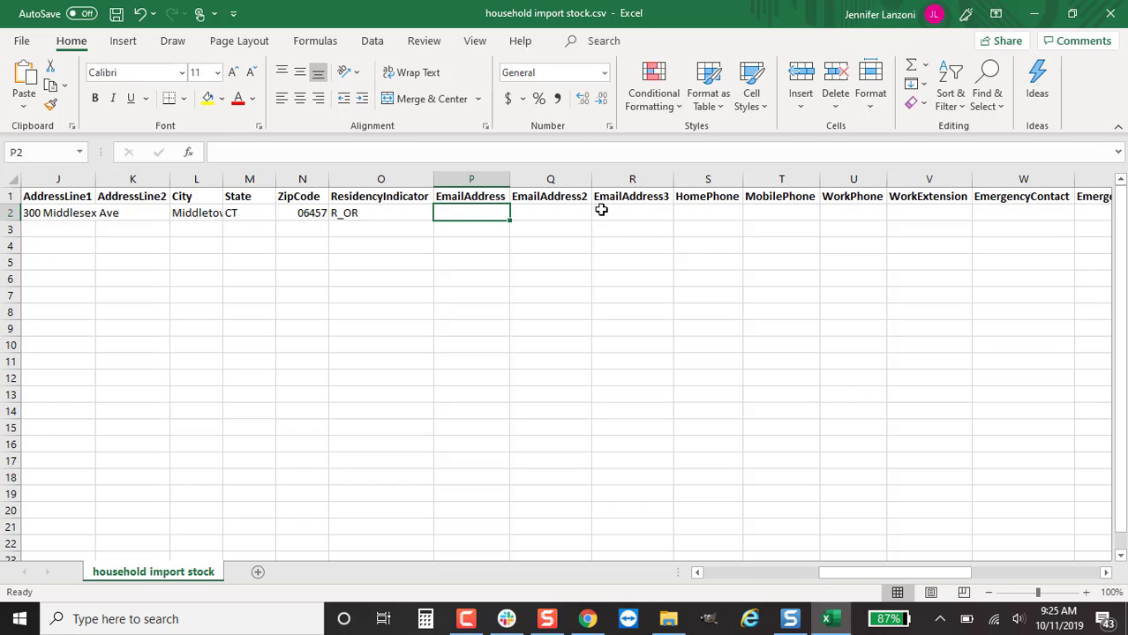
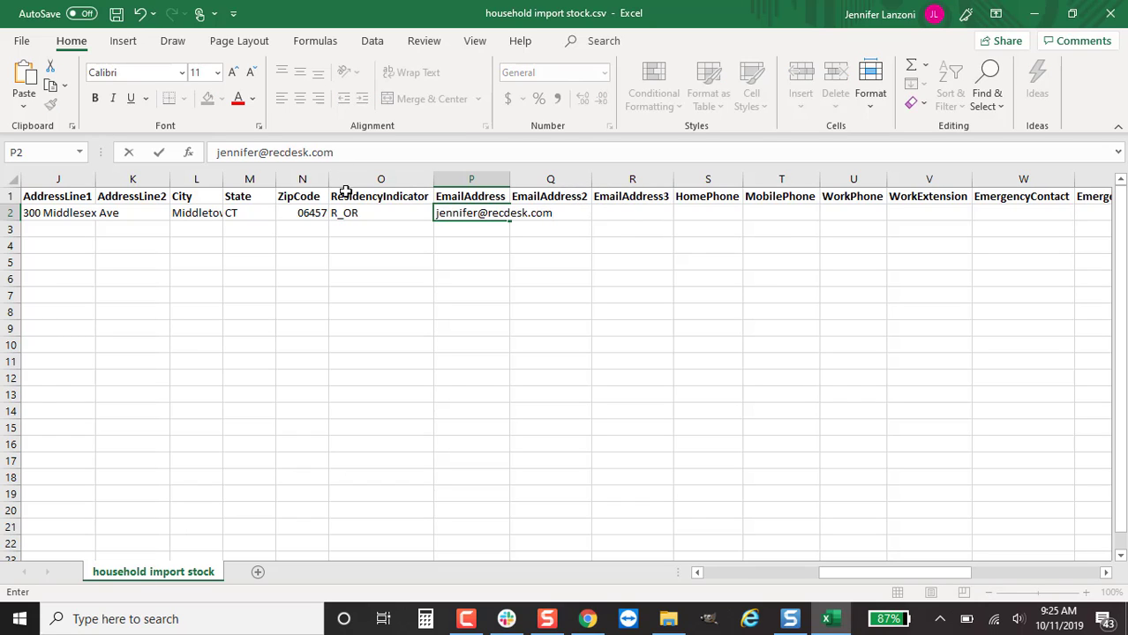
Type the member's e-mail address into P2, correcting it to include the last name
{"action": "left_click", "coordinate": [260, 150]}
{"action": "type", "text": ".a"}
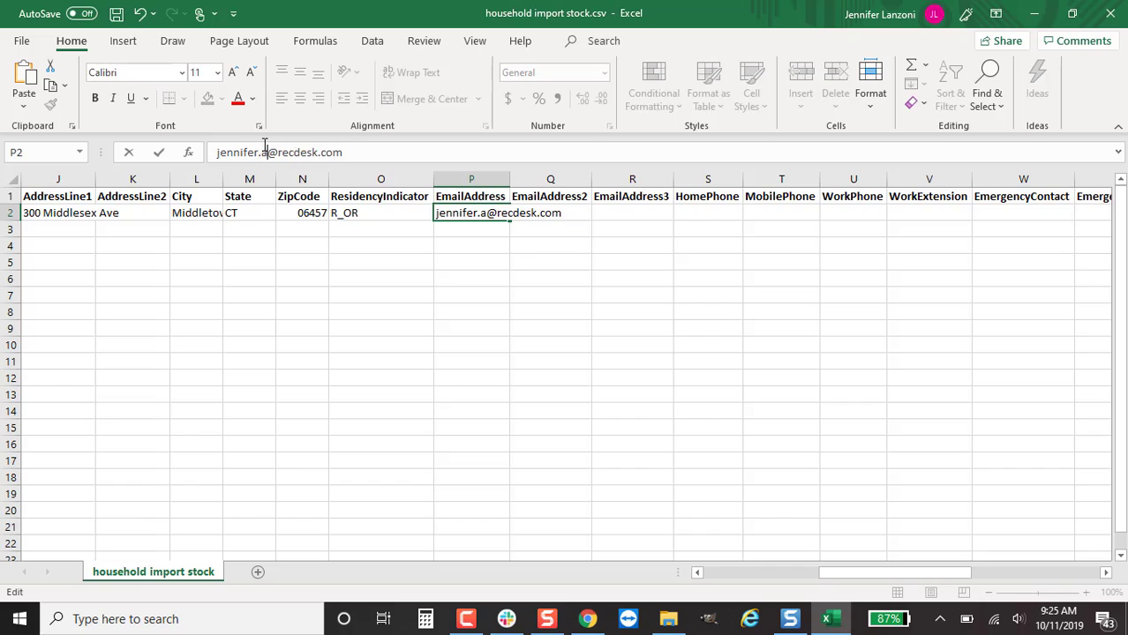
{"action": "key", "text": "BackSpace"}
{"action": "type", "text": "lanzoni"}
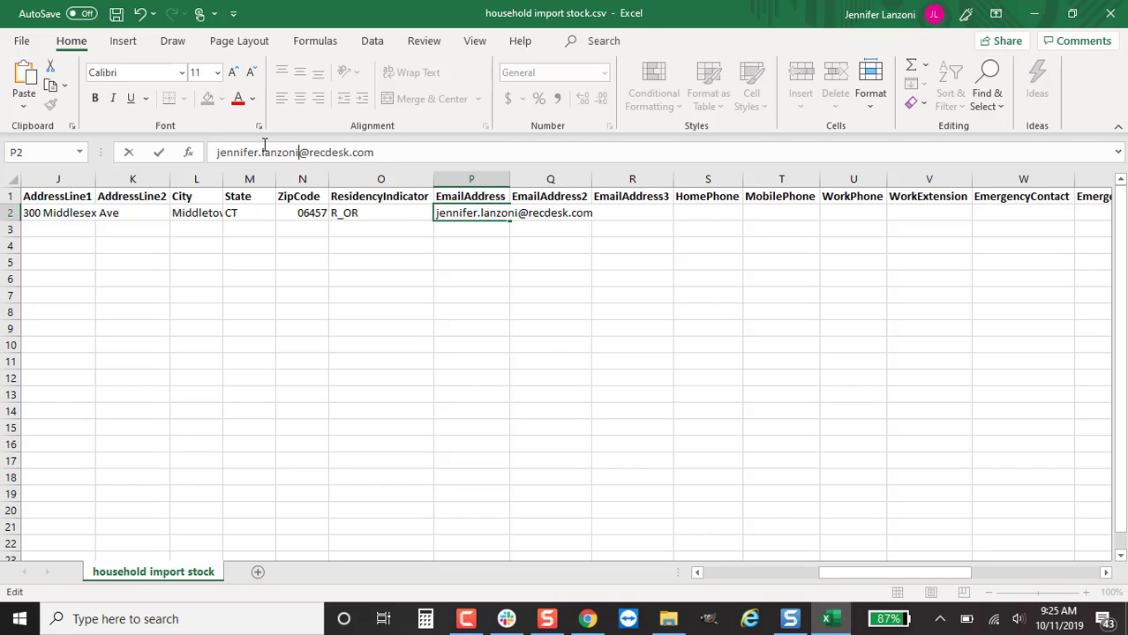
{"action": "key", "text": "Tab"}
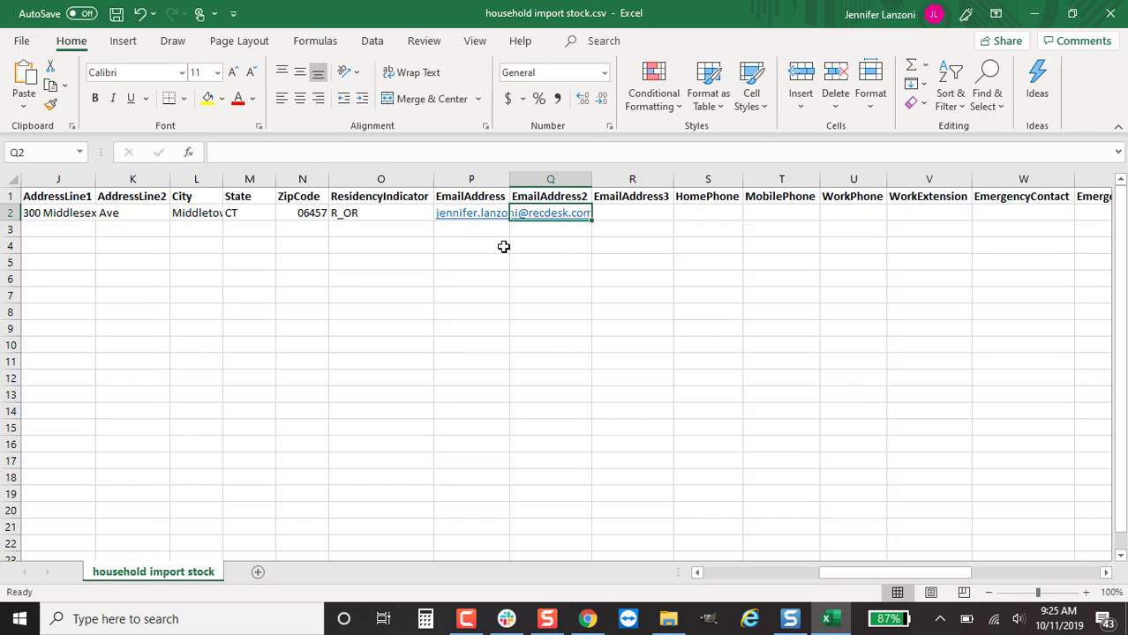
{"action": "left_click", "coordinate": [655, 219]}
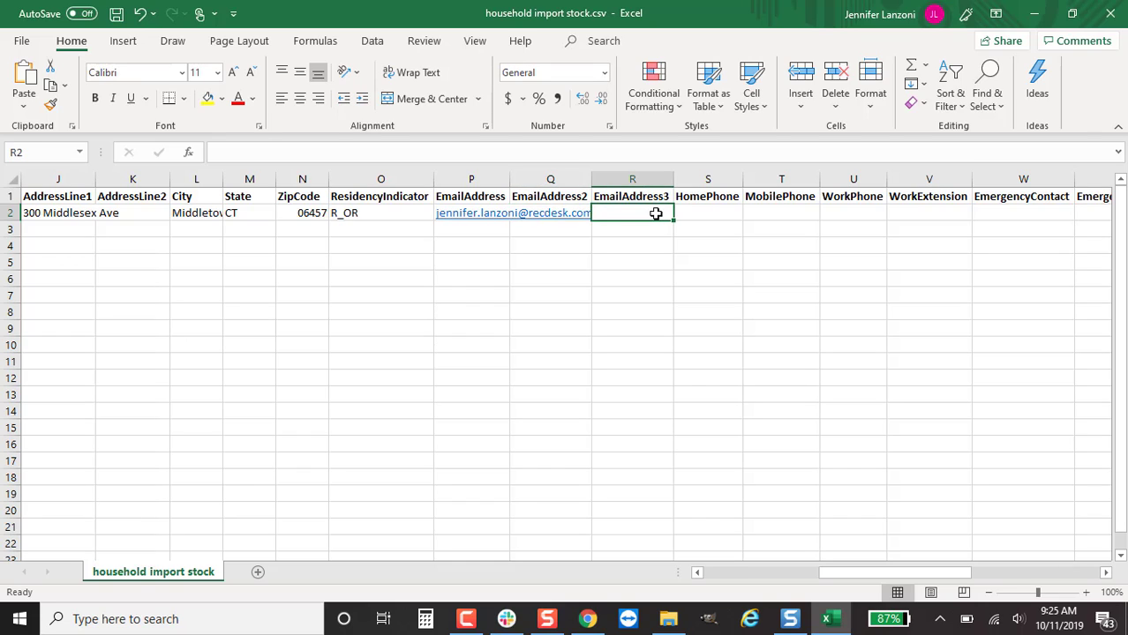
{"action": "left_click", "coordinate": [698, 214]}
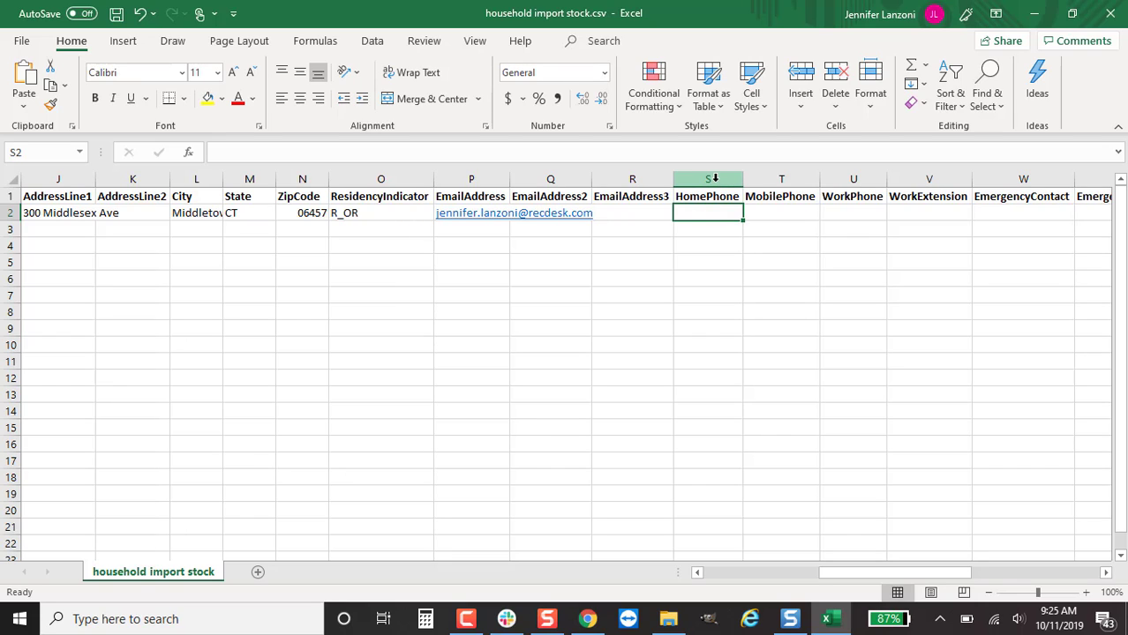
Apply the Special Phone Number format to HomePhone, MobilePhone, WorkPhone and both EmergencyPhone columns
{"action": "left_click_drag", "start_coordinate": [714, 179], "coordinate": [852, 180]}
{"action": "left_click_drag", "start_coordinate": [919, 578], "coordinate": [1022, 575]}
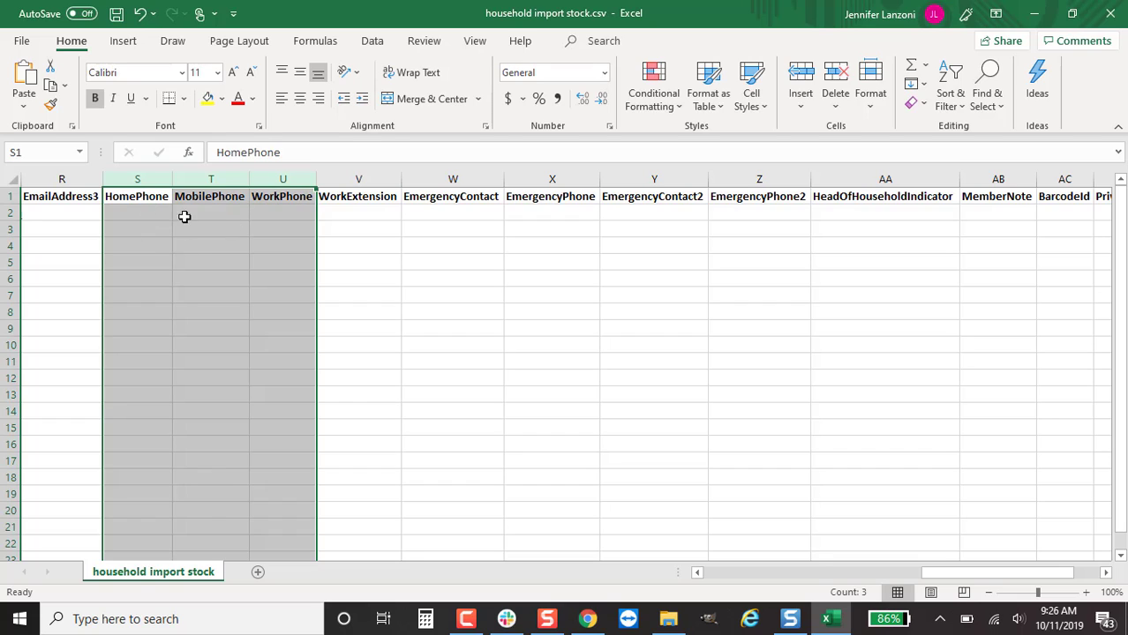
{"action": "left_click", "coordinate": [554, 179], "text": "ctrl"}
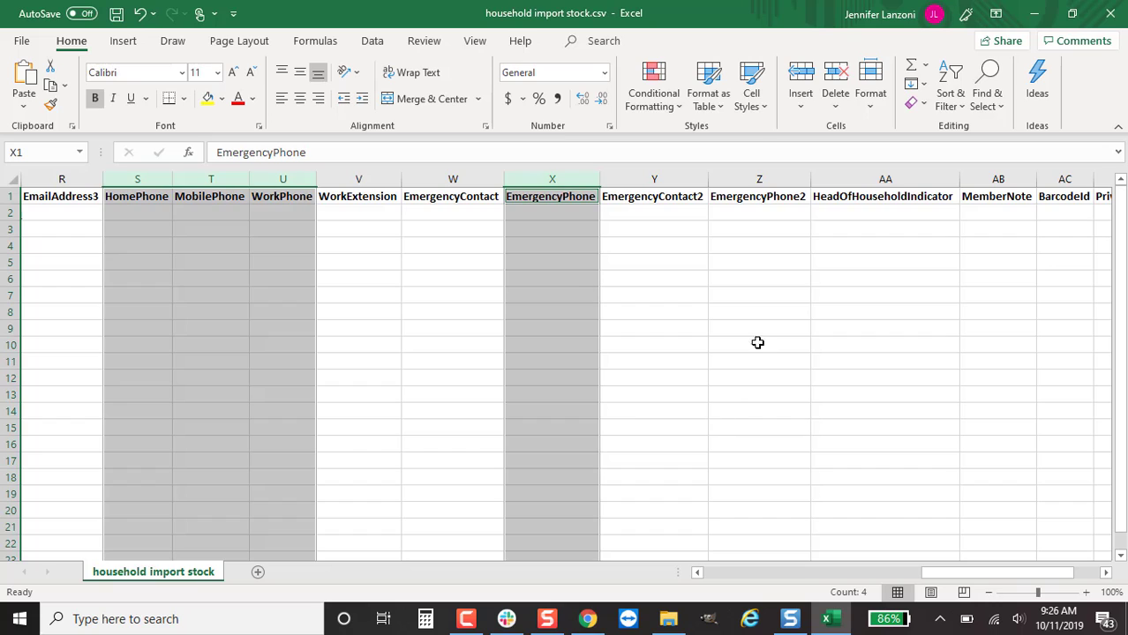
{"action": "left_click", "coordinate": [756, 179], "text": "ctrl"}
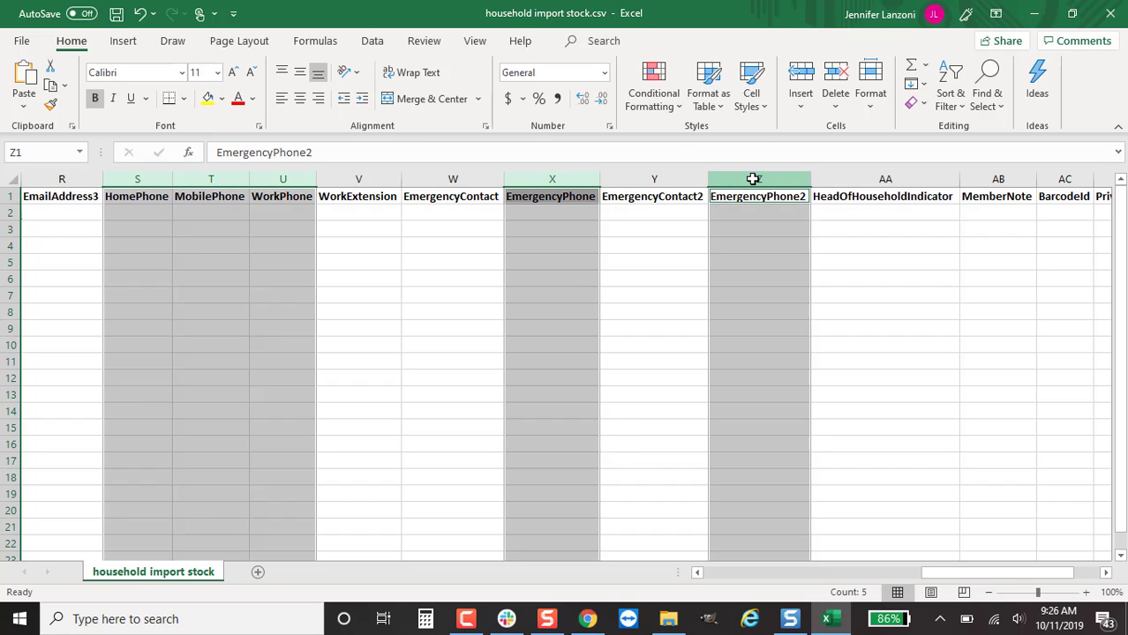
{"action": "right_click", "coordinate": [294, 179]}
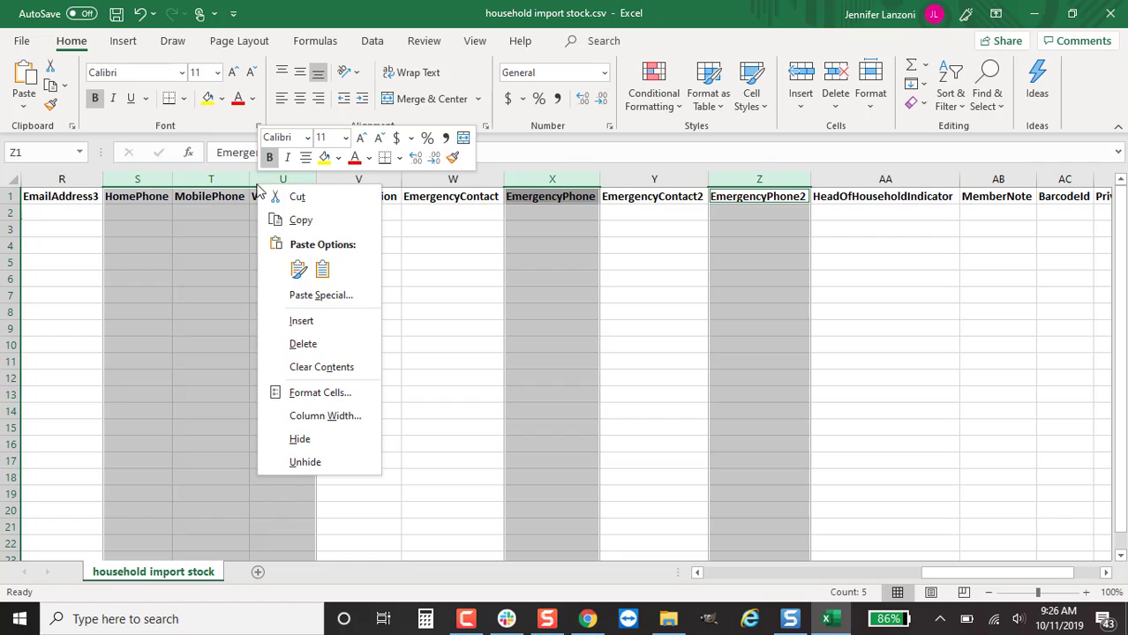
{"action": "left_click", "coordinate": [297, 399]}
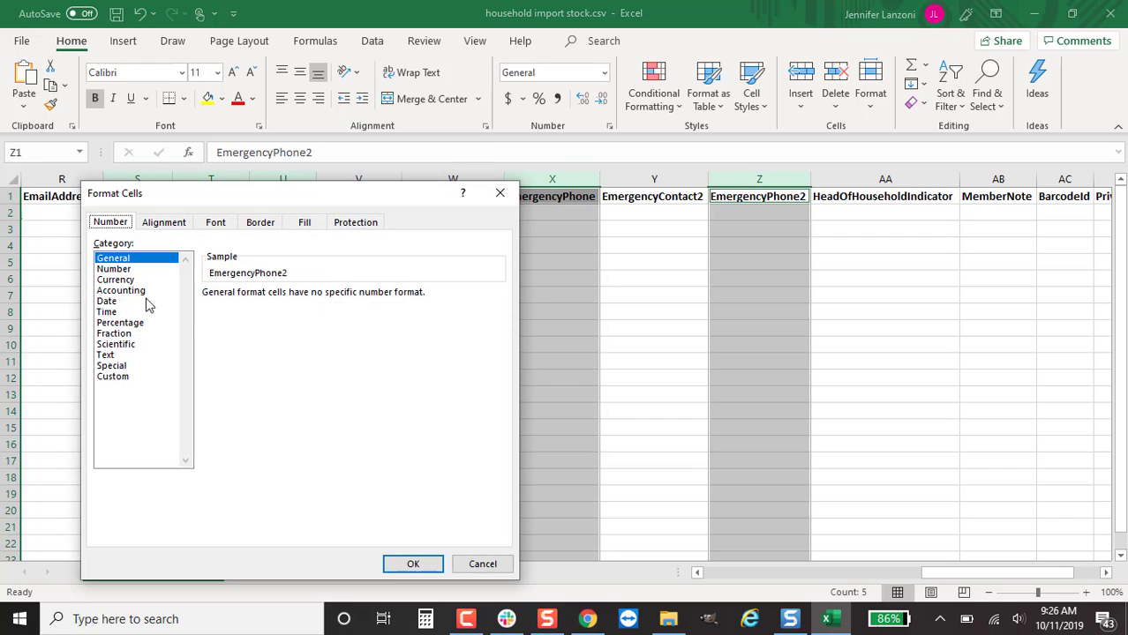
{"action": "left_click", "coordinate": [138, 379]}
{"action": "left_click", "coordinate": [140, 368]}
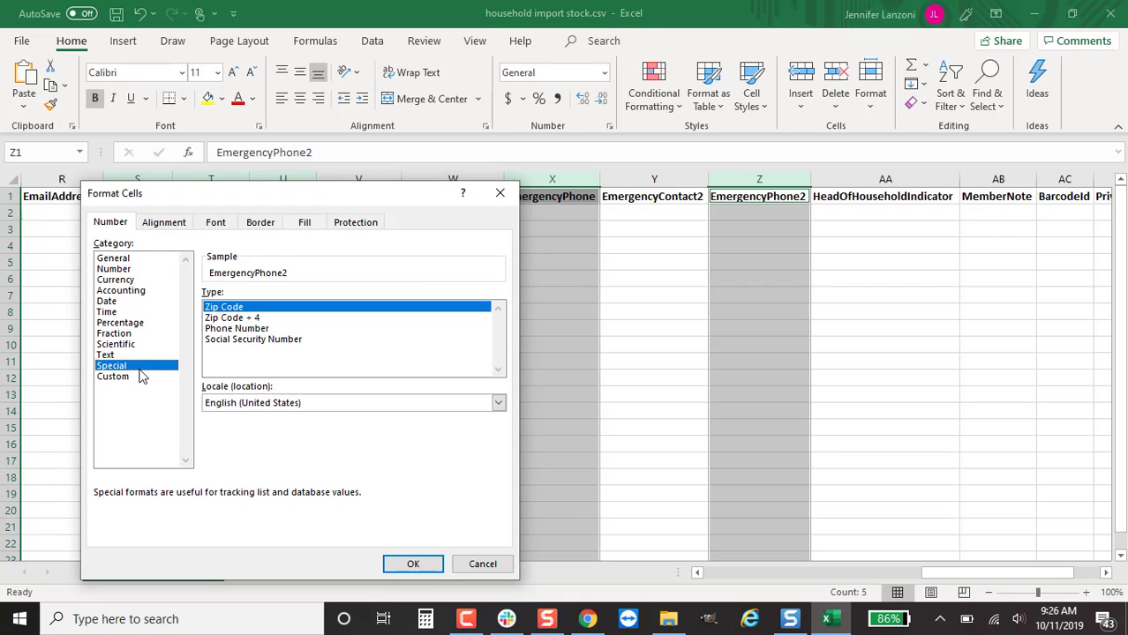
{"action": "left_click", "coordinate": [238, 329]}
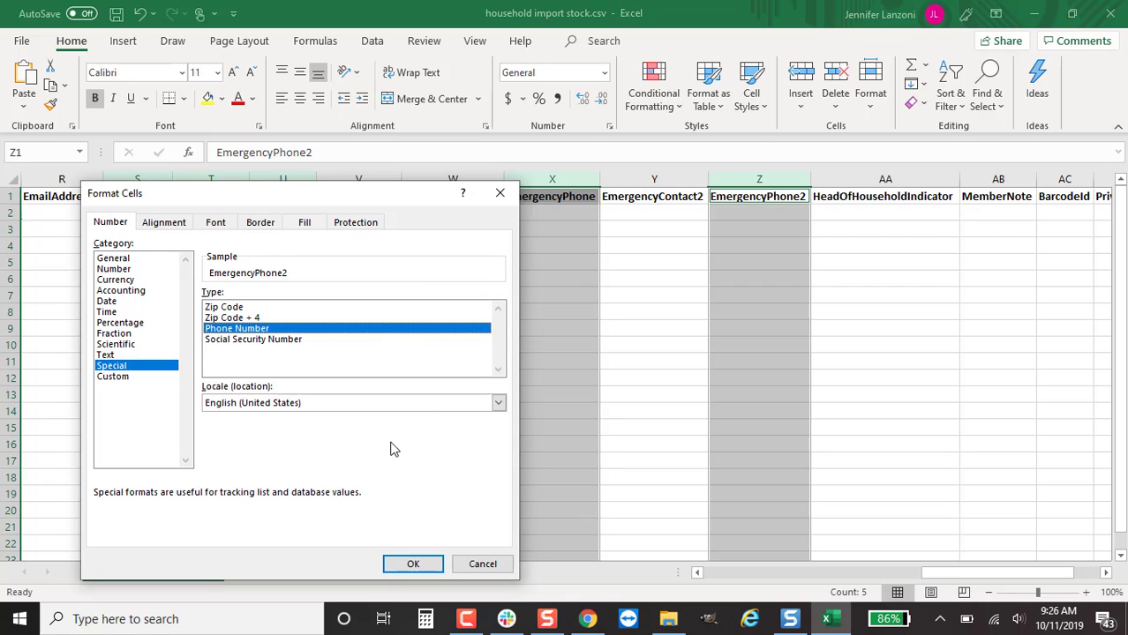
{"action": "left_click", "coordinate": [411, 564]}
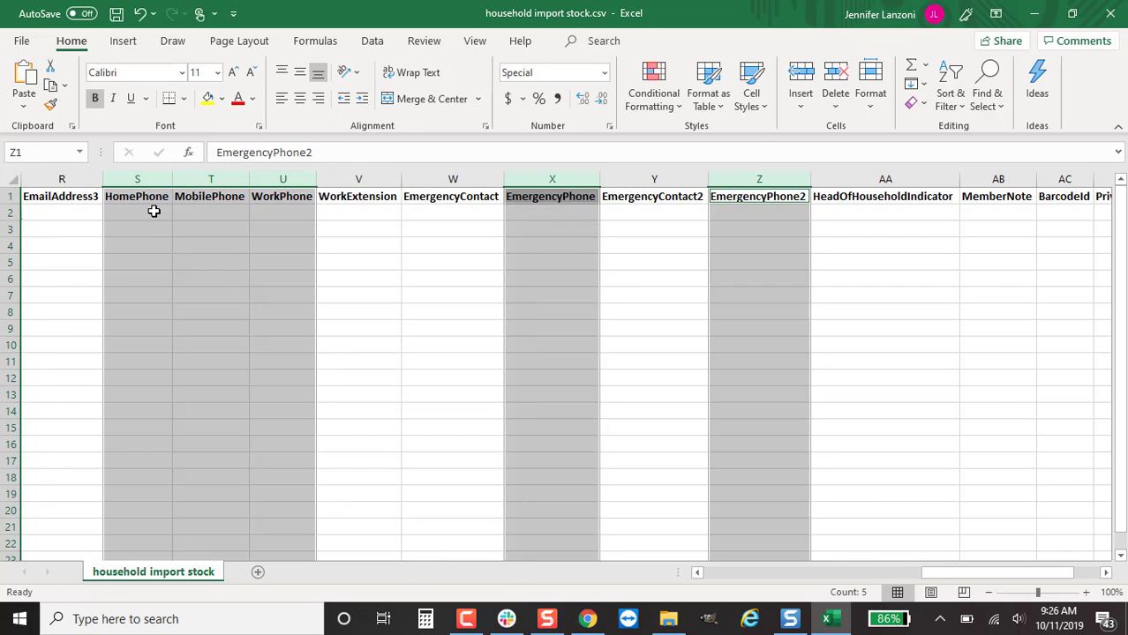
Enter the first member's home phone number in S2
{"action": "left_click", "coordinate": [154, 212]}
{"action": "key", "text": "Return"}
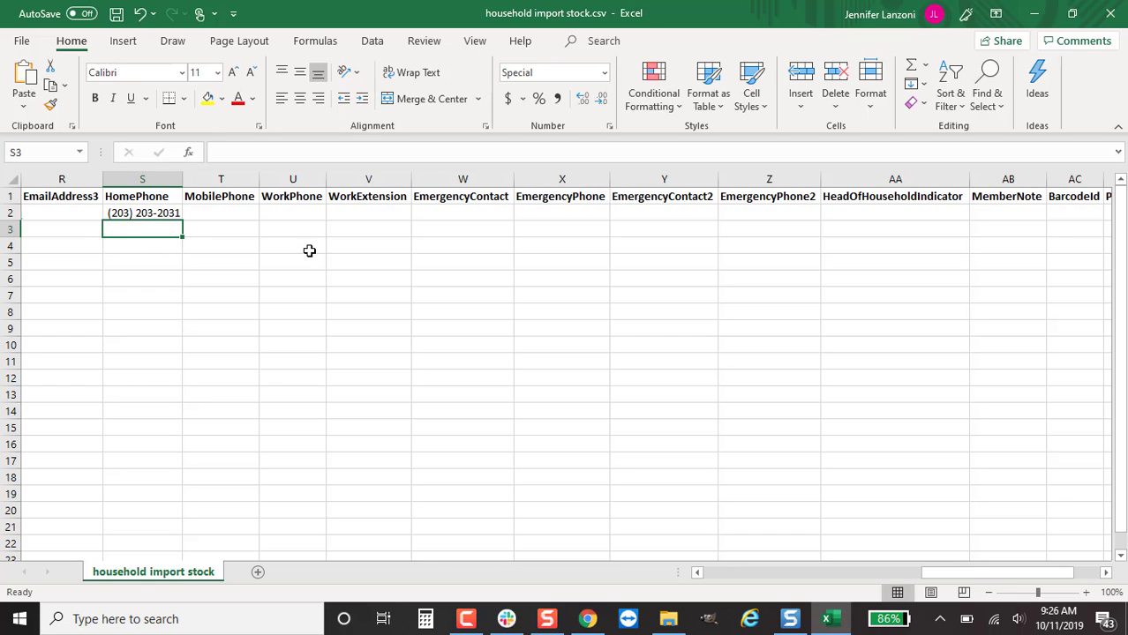
Pass over row 2's WorkExtension and EmergencyContact cells and enter Y in HeadOfHouseholdIndicator (AA2)
{"action": "left_click", "coordinate": [369, 212]}
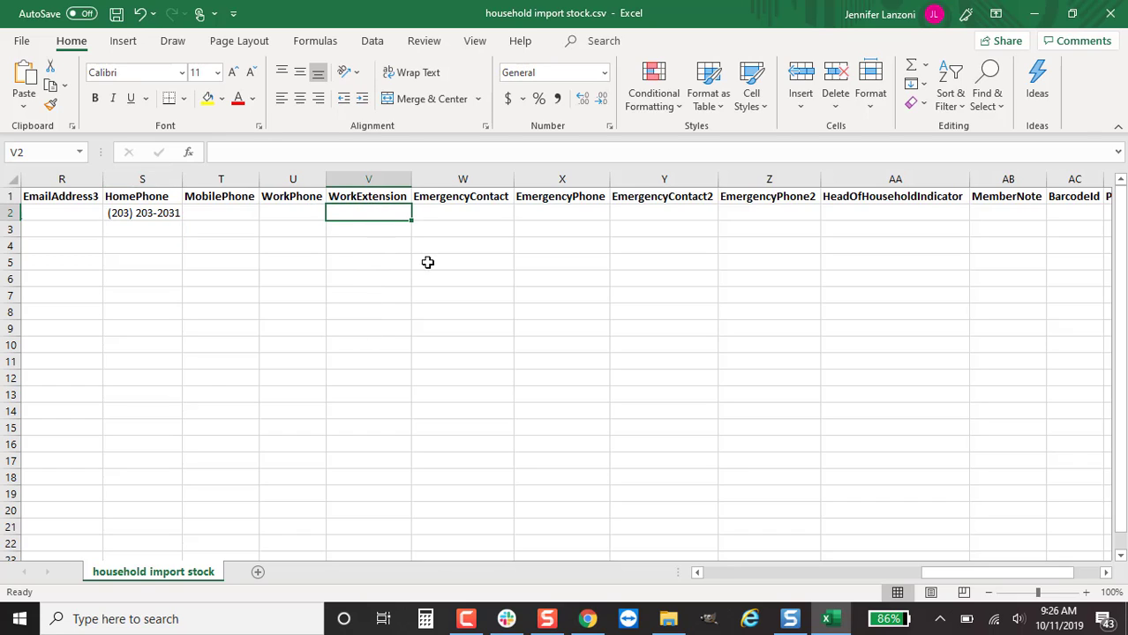
{"action": "left_click", "coordinate": [480, 209]}
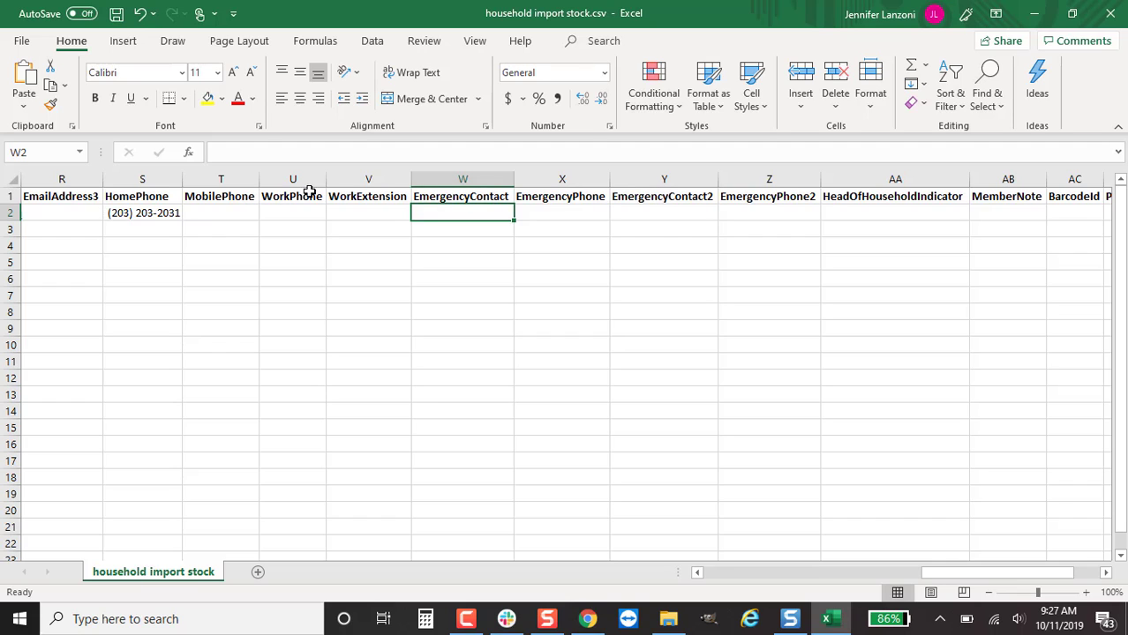
{"action": "scroll", "coordinate": [866, 573], "scroll_direction": "right", "scroll_amount": 2}
{"action": "left_click", "coordinate": [705, 212]}
{"action": "type", "text": "Y"}
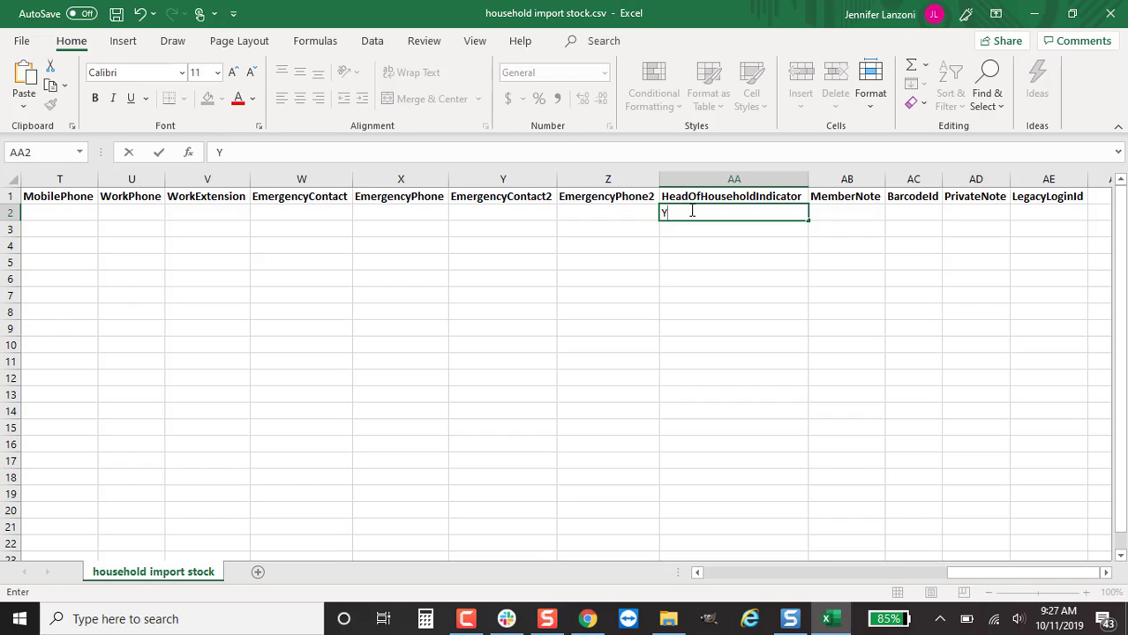
Commit Y, skip MemberNote, BarcodeId and PrivateNote, and type the first member's legacy login ID in AE2
{"action": "left_click", "coordinate": [851, 214]}
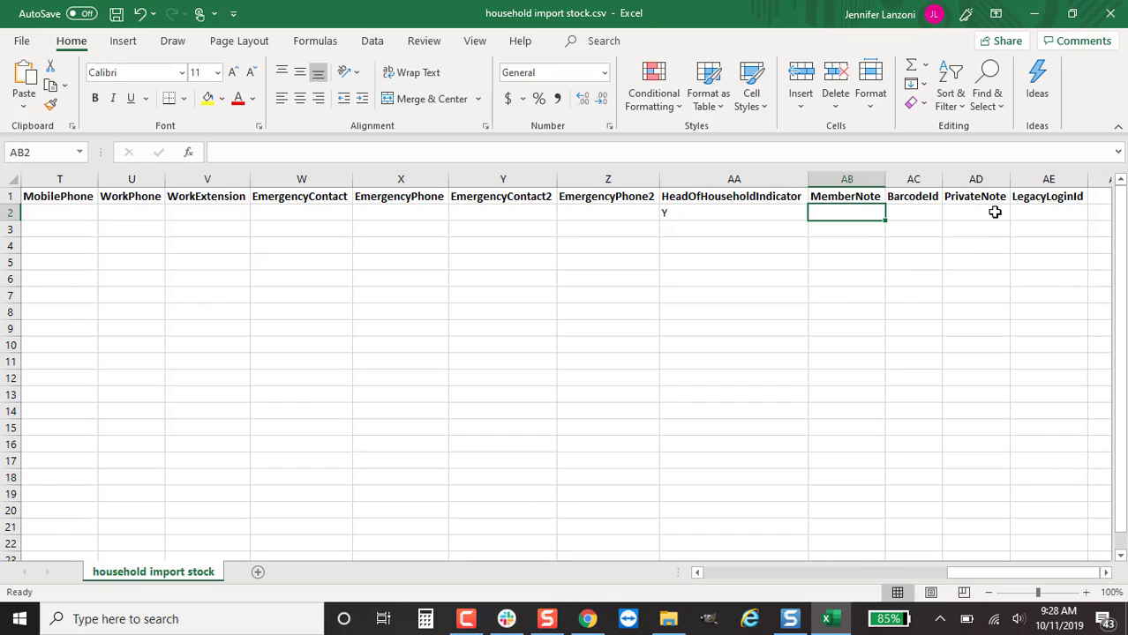
{"action": "left_click", "coordinate": [913, 213]}
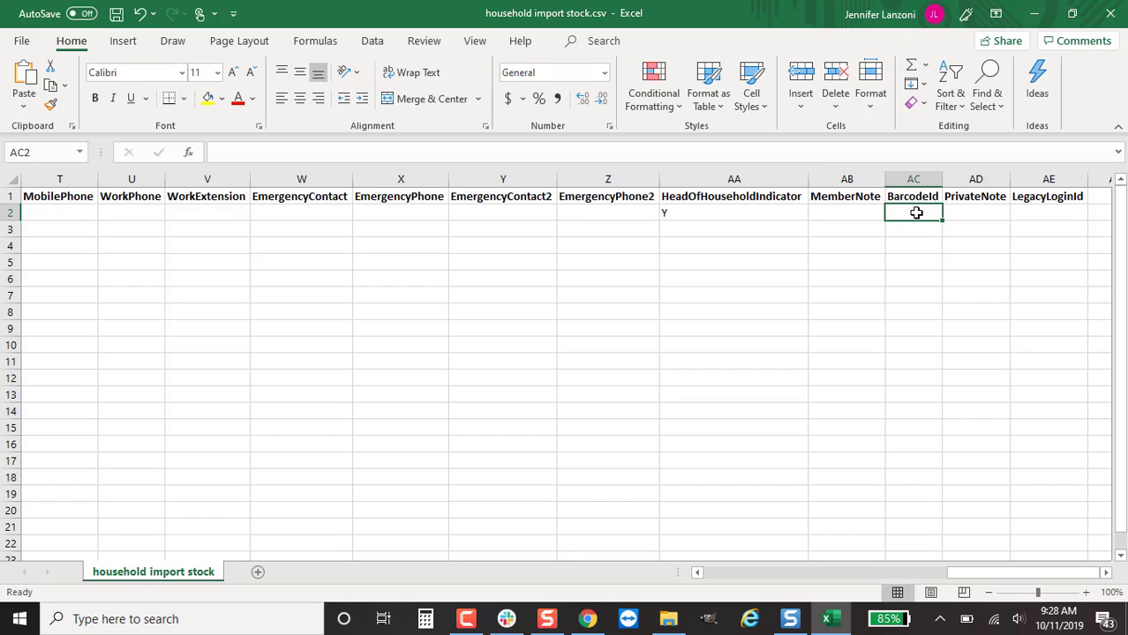
{"action": "left_click", "coordinate": [965, 210]}
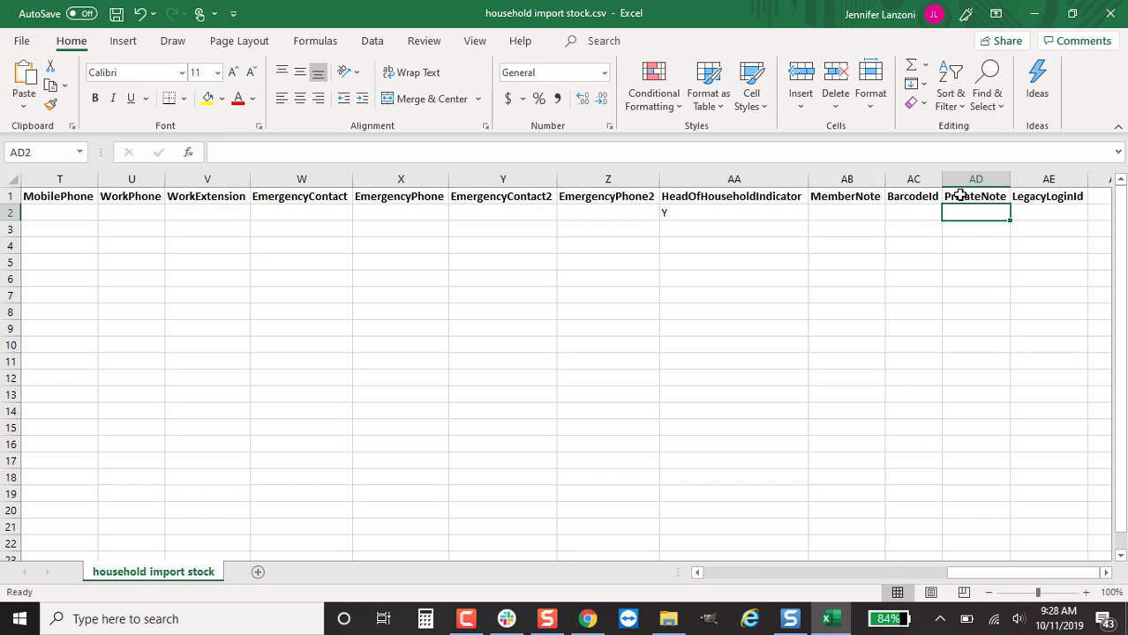
{"action": "key", "text": "Tab"}
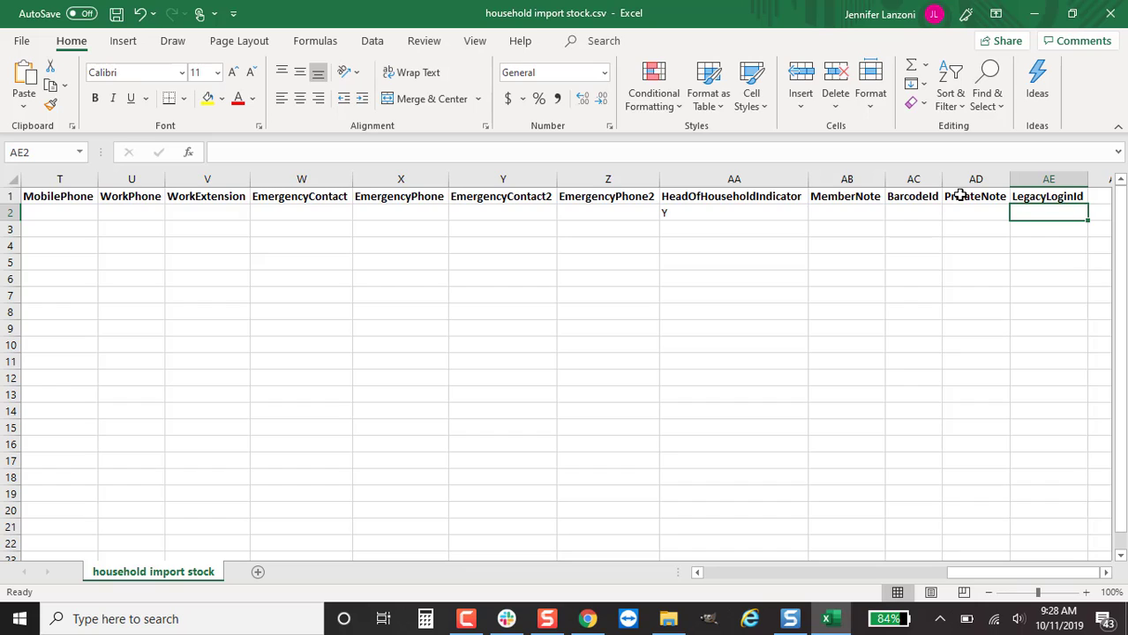
{"action": "type", "text": "lanzoni"}
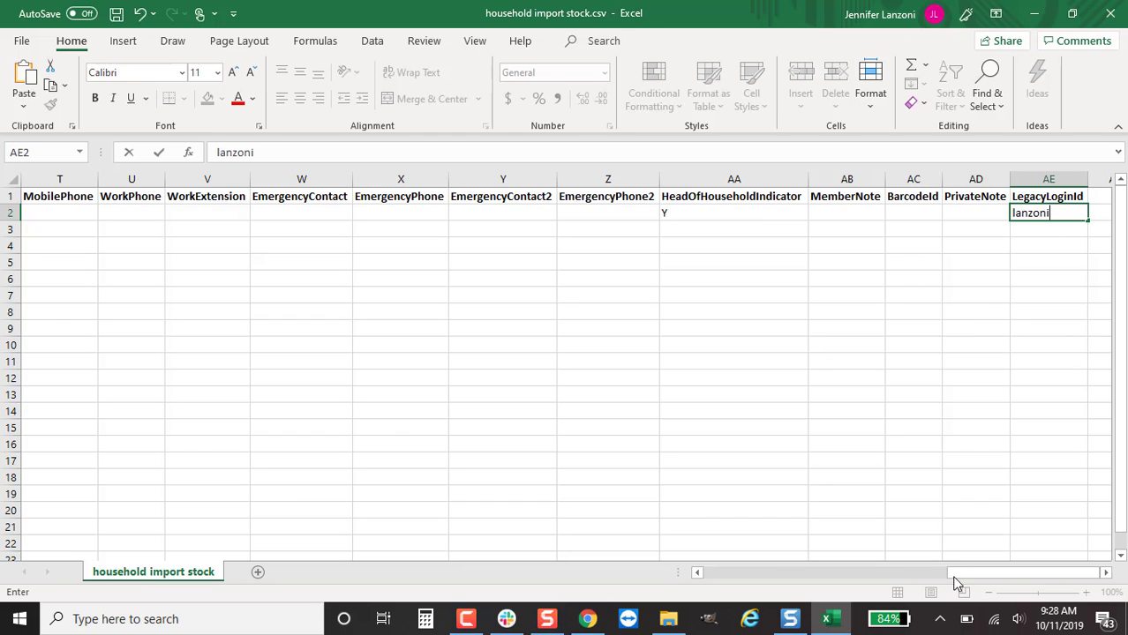
Enter a first name in row 3, then review row 2's balance and the row 3–4 first names
{"action": "left_click_drag", "start_coordinate": [958, 569], "coordinate": [694, 576]}
{"action": "left_click", "coordinate": [439, 230]}
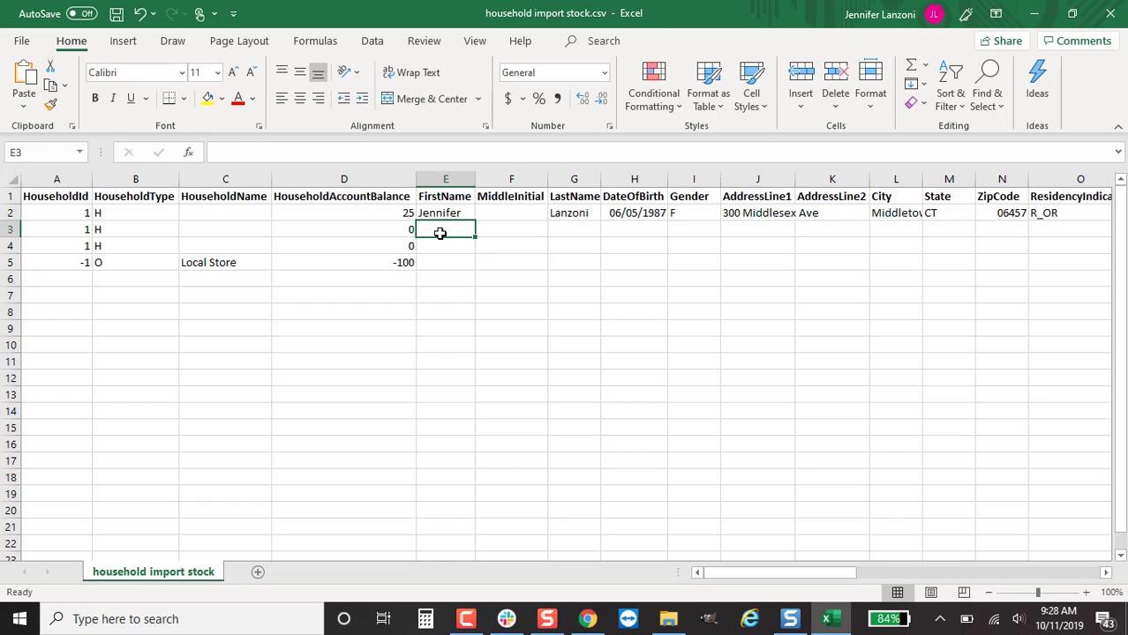
{"action": "type", "text": "Donna"}
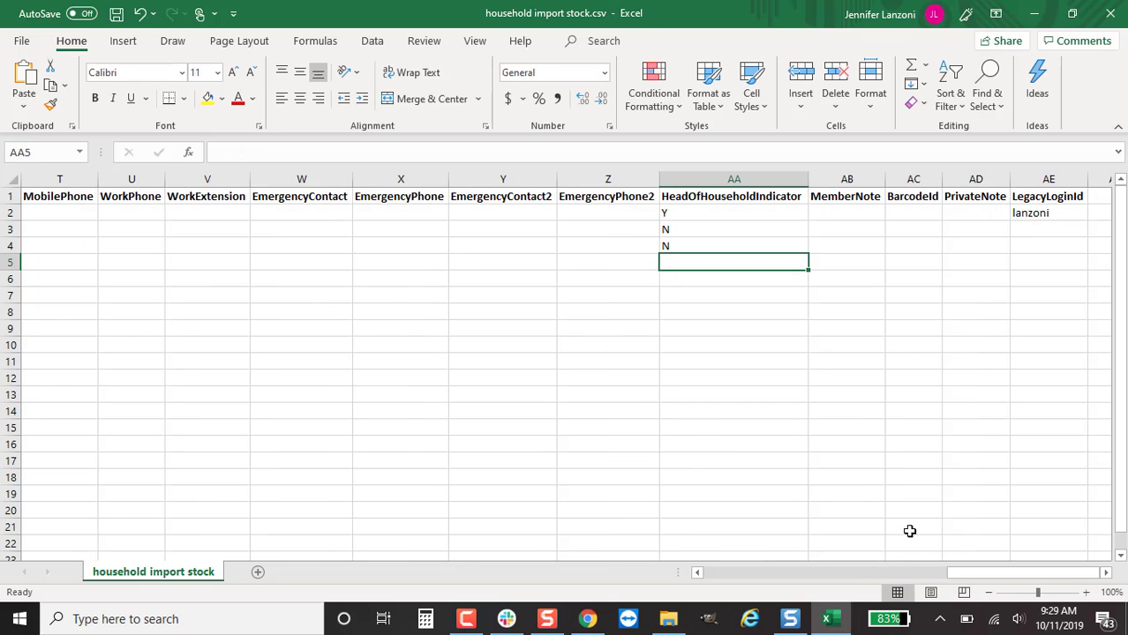
{"action": "left_click_drag", "start_coordinate": [957, 569], "coordinate": [697, 574]}
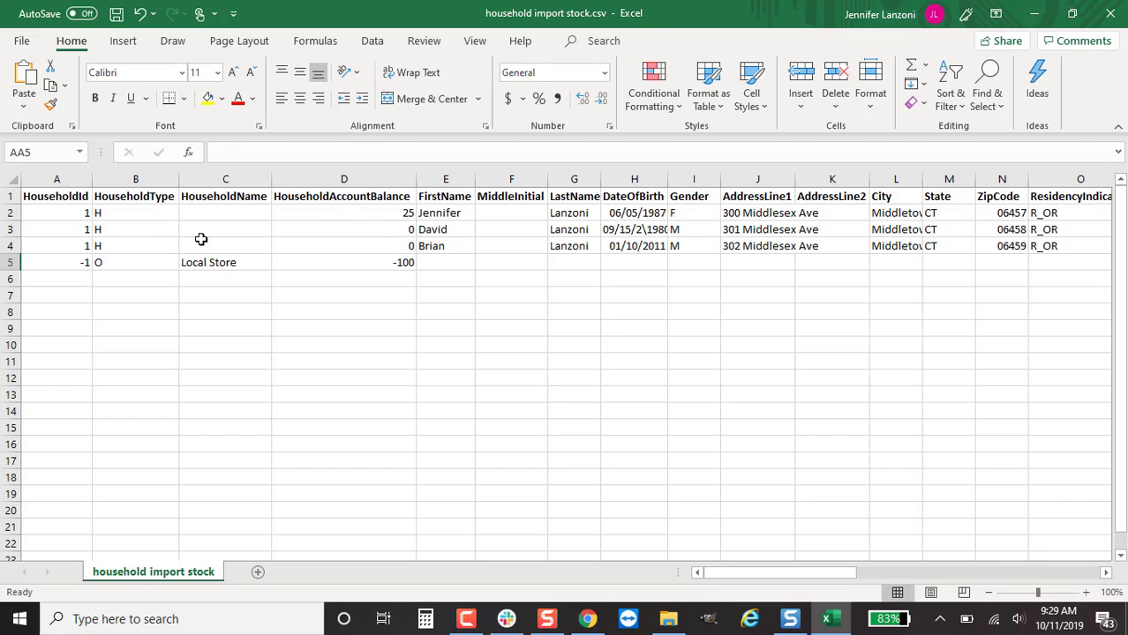
{"action": "left_click", "coordinate": [379, 213]}
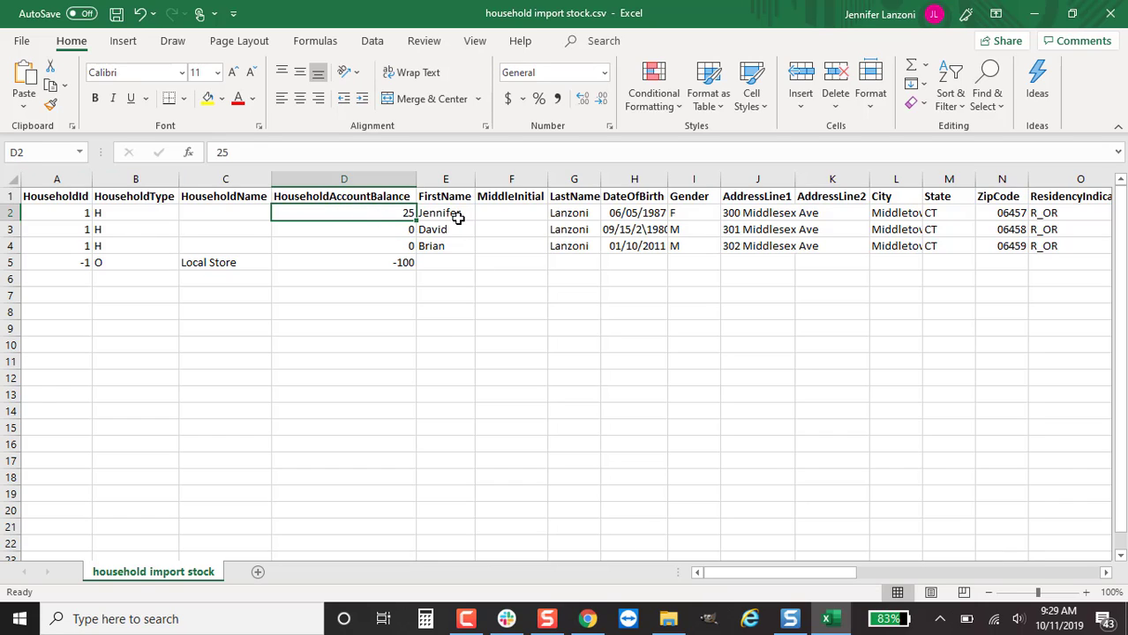
{"action": "left_click", "coordinate": [458, 217]}
{"action": "left_click_drag", "start_coordinate": [452, 230], "coordinate": [453, 249]}
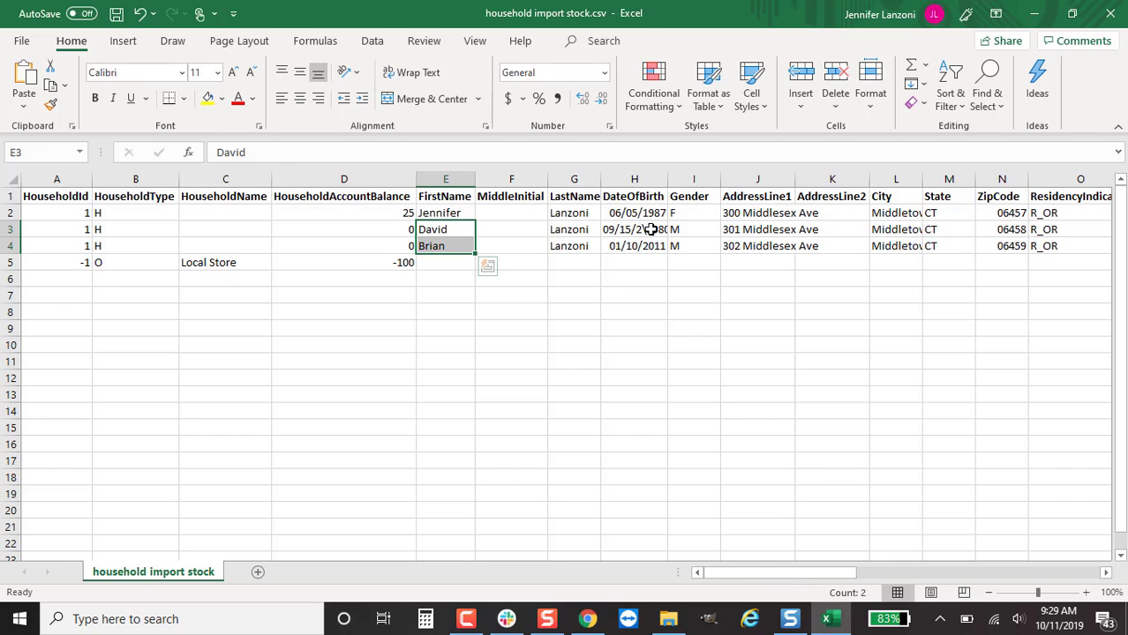
Fix the malformed date of birth in H3 by deleting its stray characters
{"action": "double_click", "coordinate": [644, 230]}
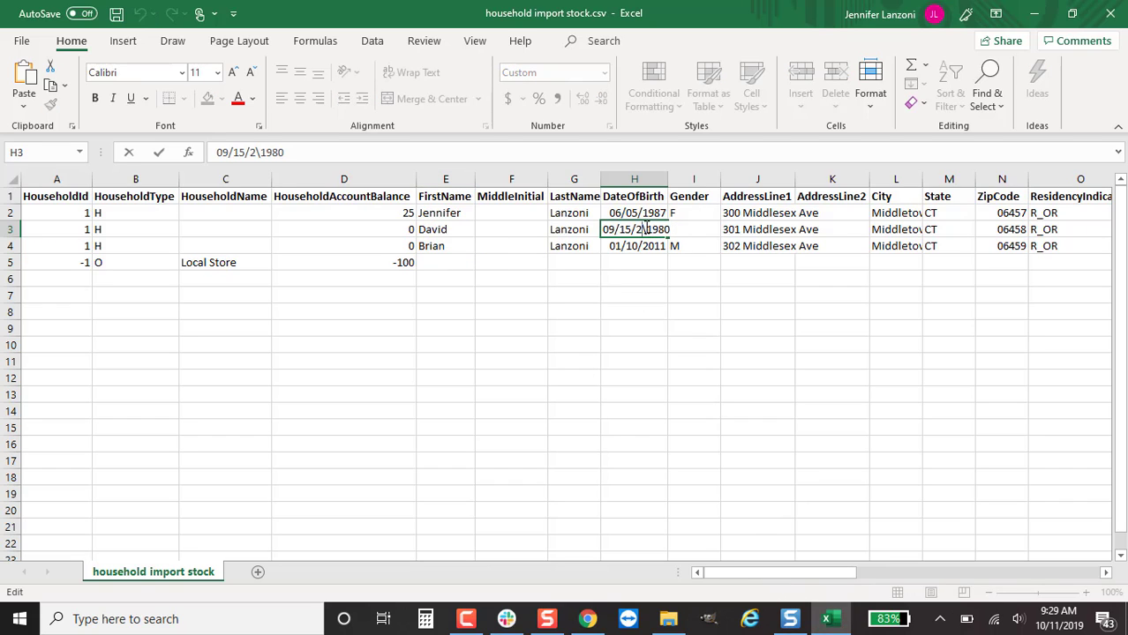
{"action": "key", "text": "BackSpace"}
{"action": "key", "text": "BackSpace"}
{"action": "key", "text": "Return"}
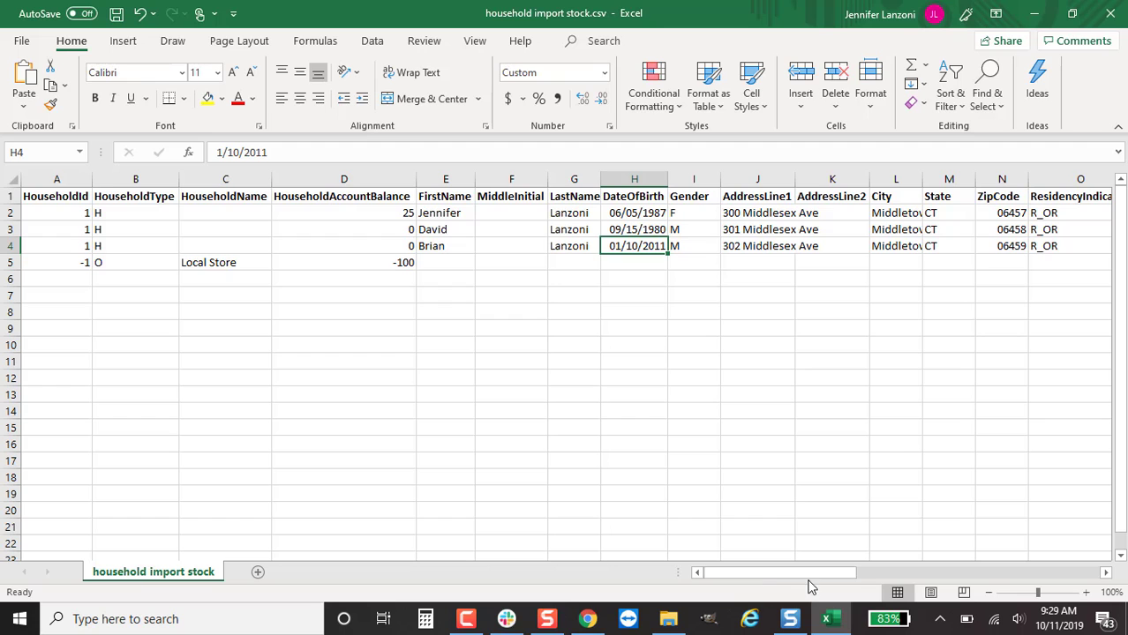
Review row 2's head-of-household and legacy login values, then go to E5 for the Local Store row
{"action": "left_click_drag", "start_coordinate": [816, 573], "coordinate": [1045, 568]}
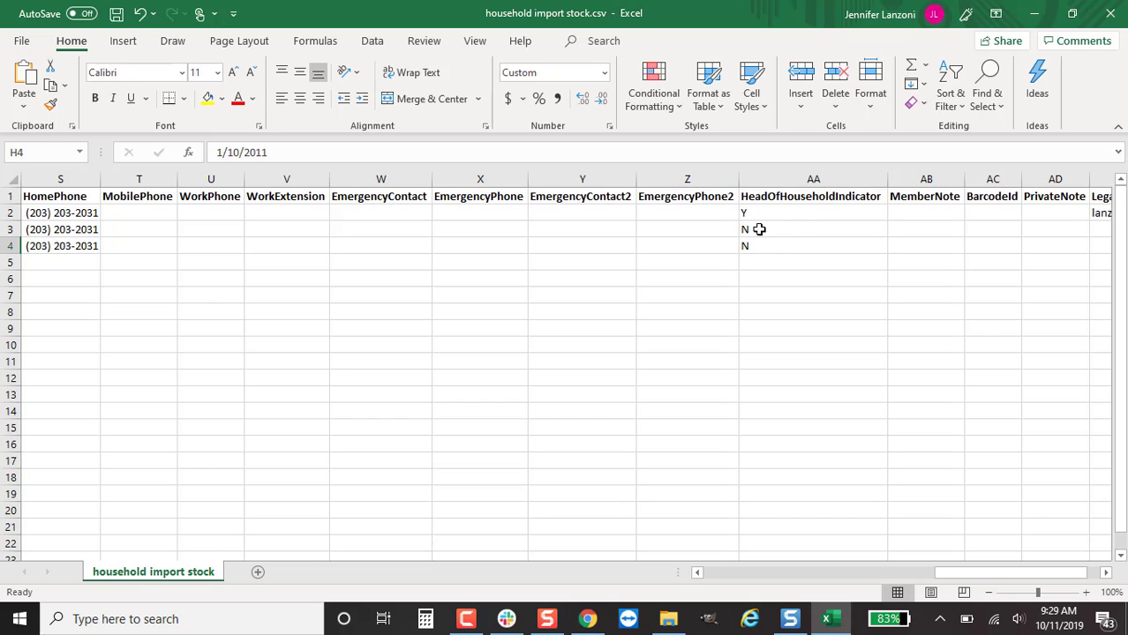
{"action": "left_click", "coordinate": [759, 216]}
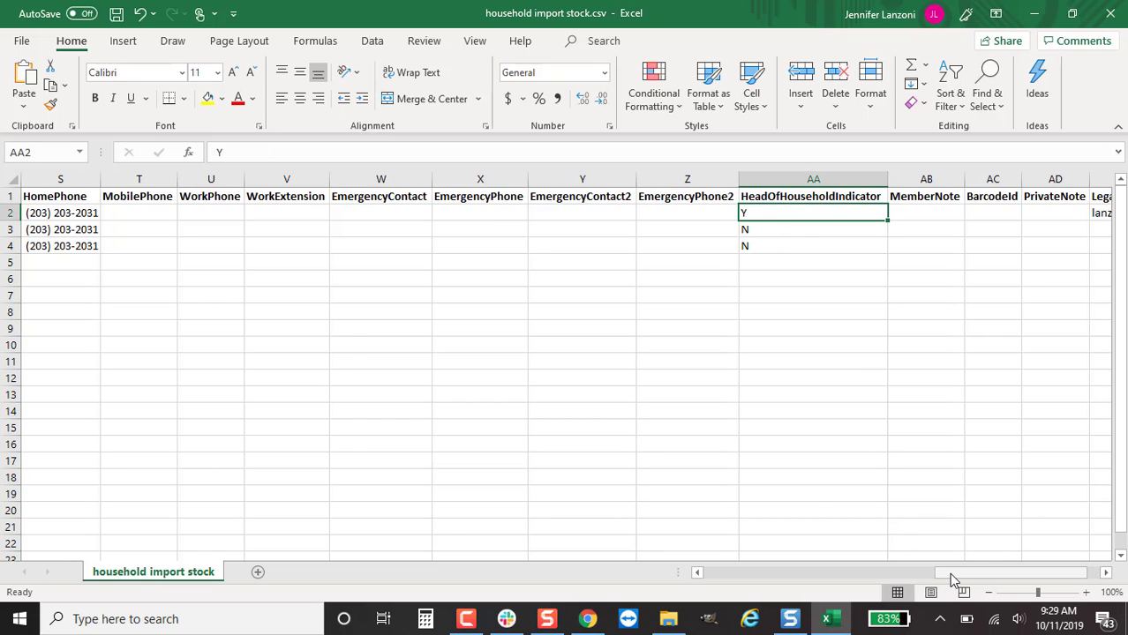
{"action": "left_click_drag", "start_coordinate": [953, 580], "coordinate": [771, 570]}
{"action": "left_click", "coordinate": [1039, 213]}
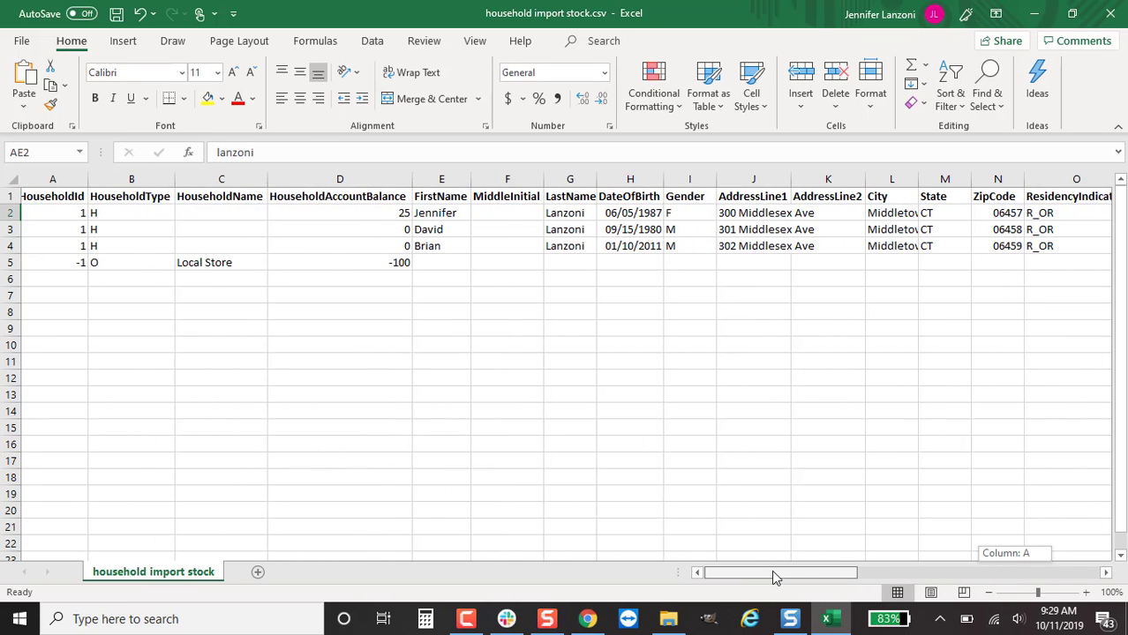
{"action": "left_click", "coordinate": [443, 264]}
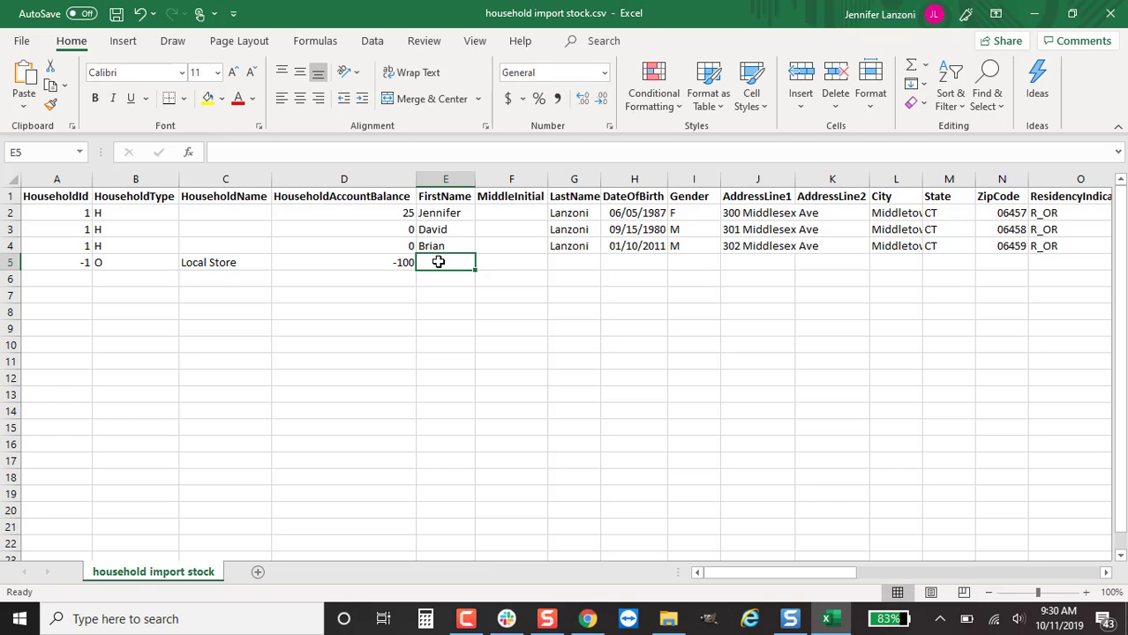
Fill row 5 with first name Business, last name Local Store and gender M, then copy J2's street address
{"action": "type", "text": "Busi"}
{"action": "key", "text": "Tab"}
{"action": "key", "text": "Tab"}
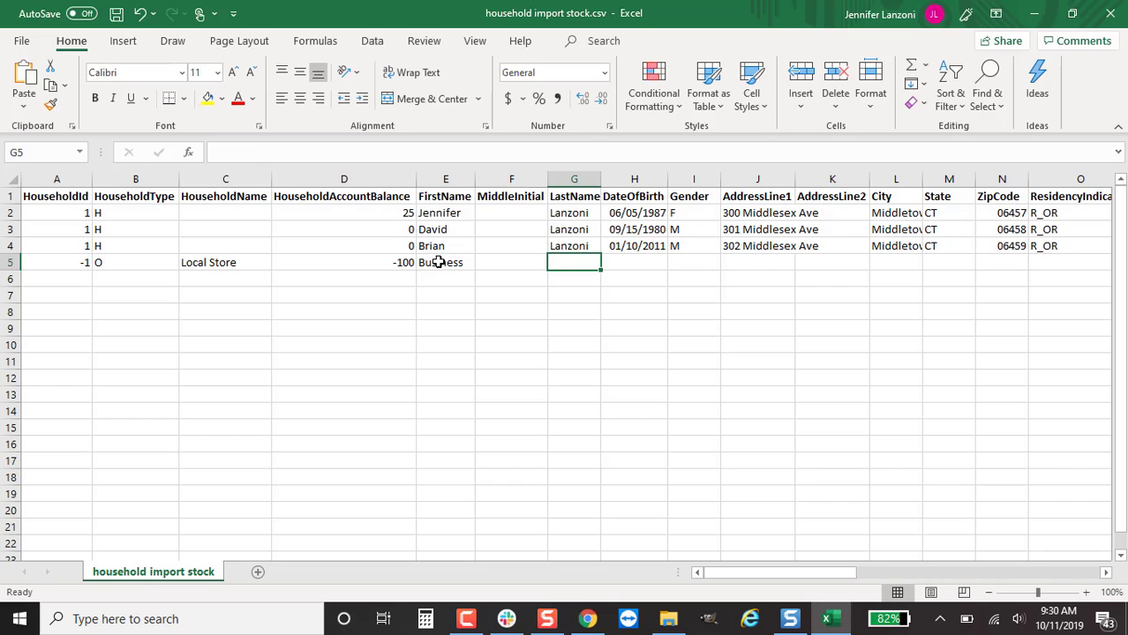
{"action": "type", "text": "Local Store"}
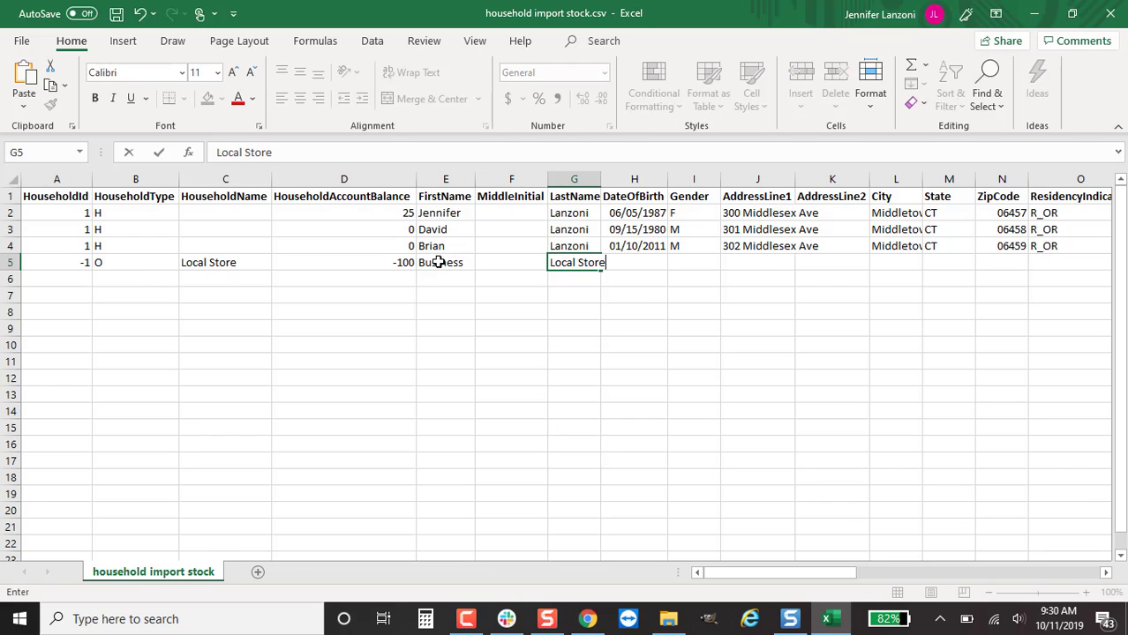
{"action": "key", "text": "Tab"}
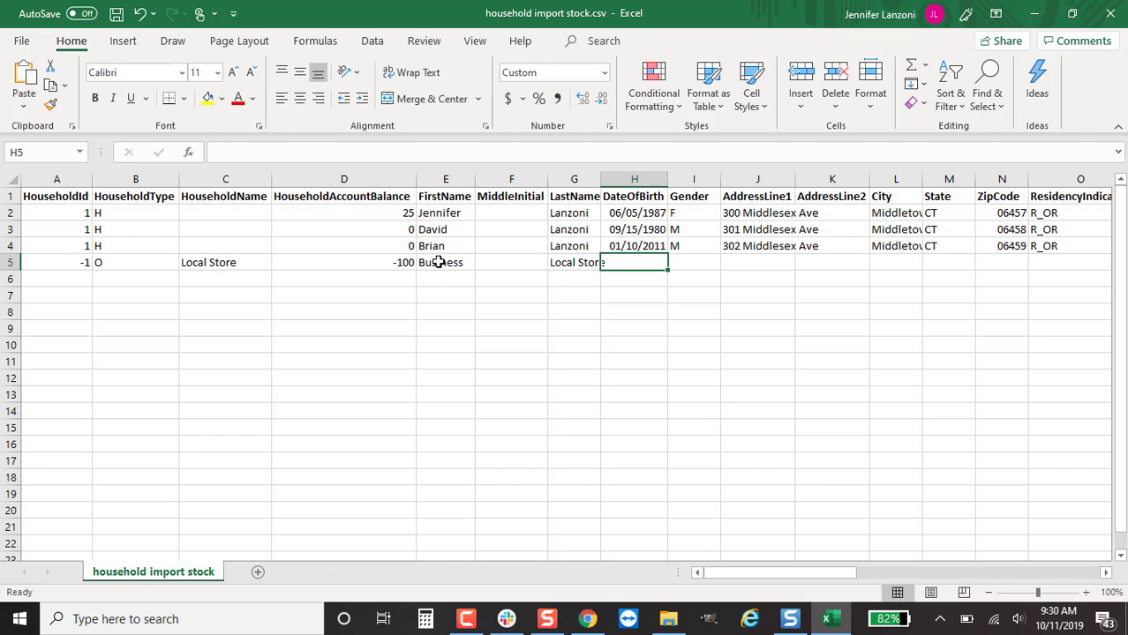
{"action": "key", "text": "Tab"}
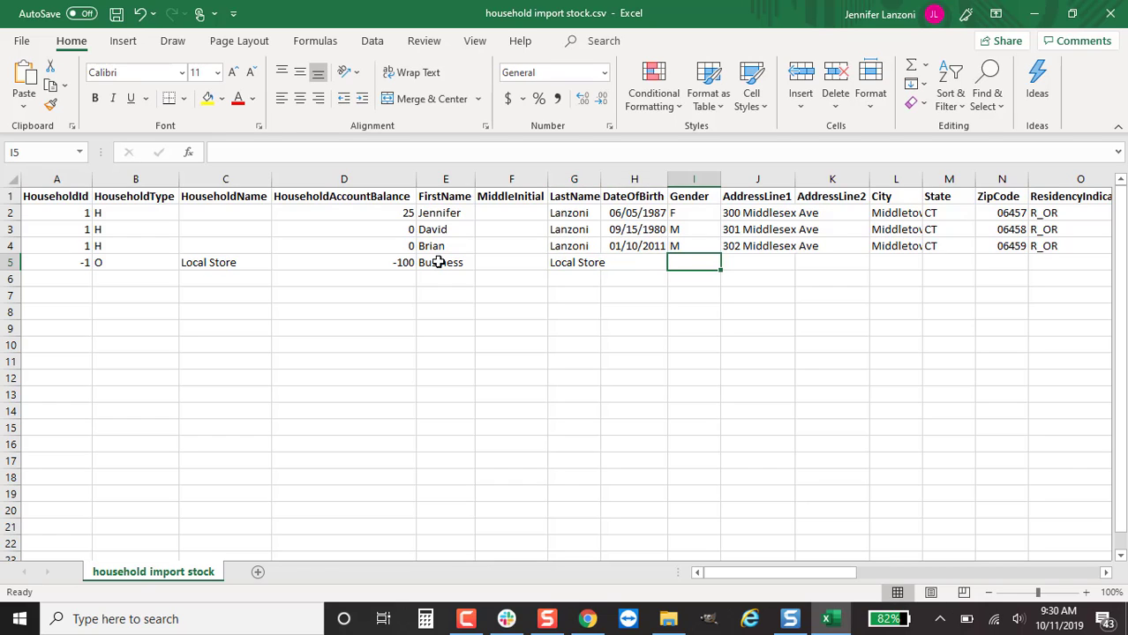
{"action": "type", "text": "M"}
{"action": "key", "text": "Tab"}
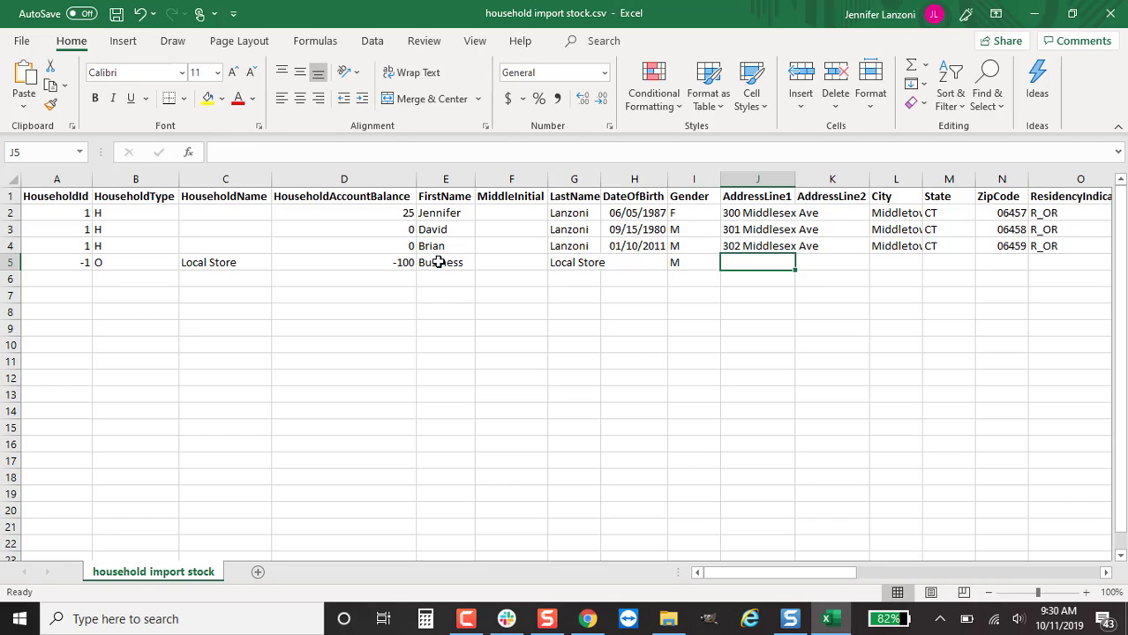
{"action": "left_click", "coordinate": [762, 213]}
{"action": "key", "text": "ctrl+c"}
Paste the first member's street into J3:J4 and give Local Store its street, Middletown, CT, 06457
{"action": "left_click_drag", "start_coordinate": [757, 229], "coordinate": [756, 247]}
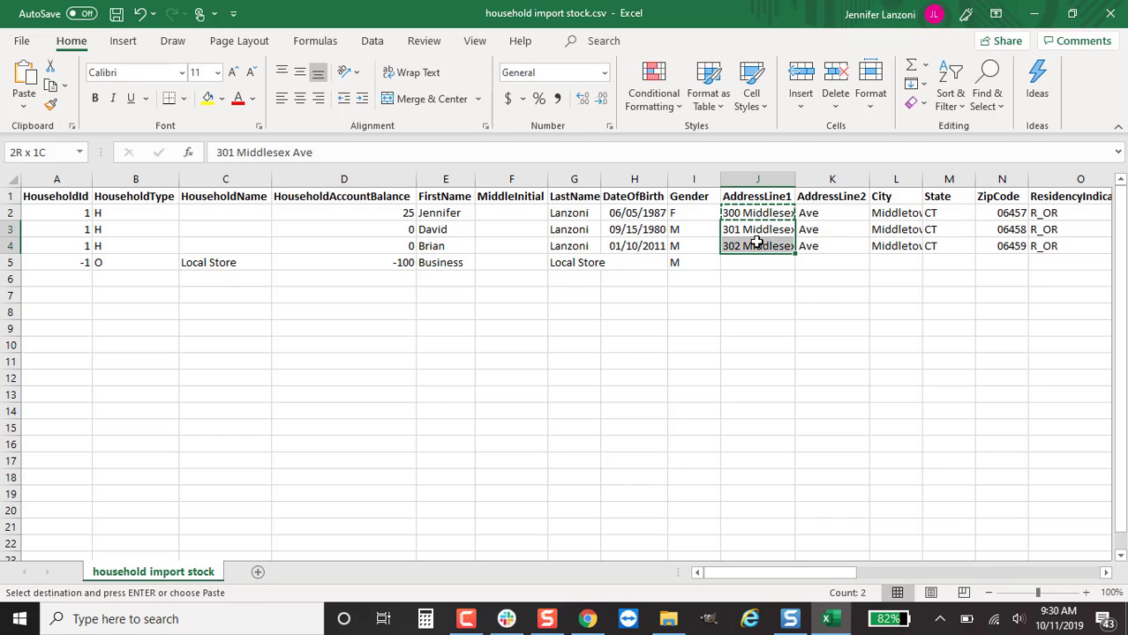
{"action": "key", "text": "ctrl+v"}
{"action": "left_click", "coordinate": [747, 263]}
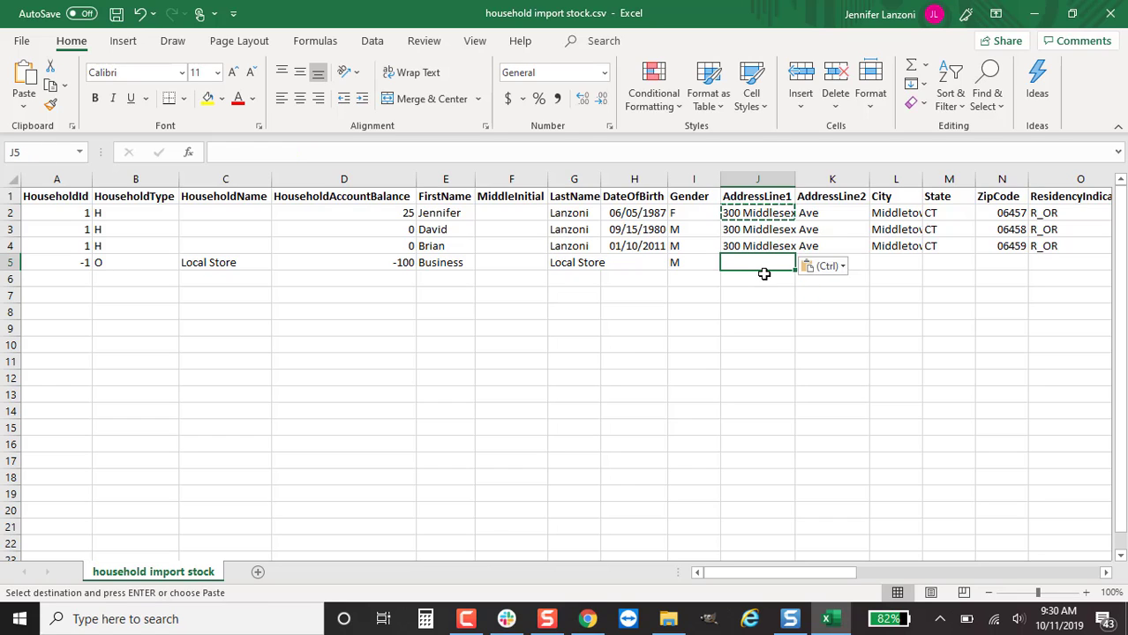
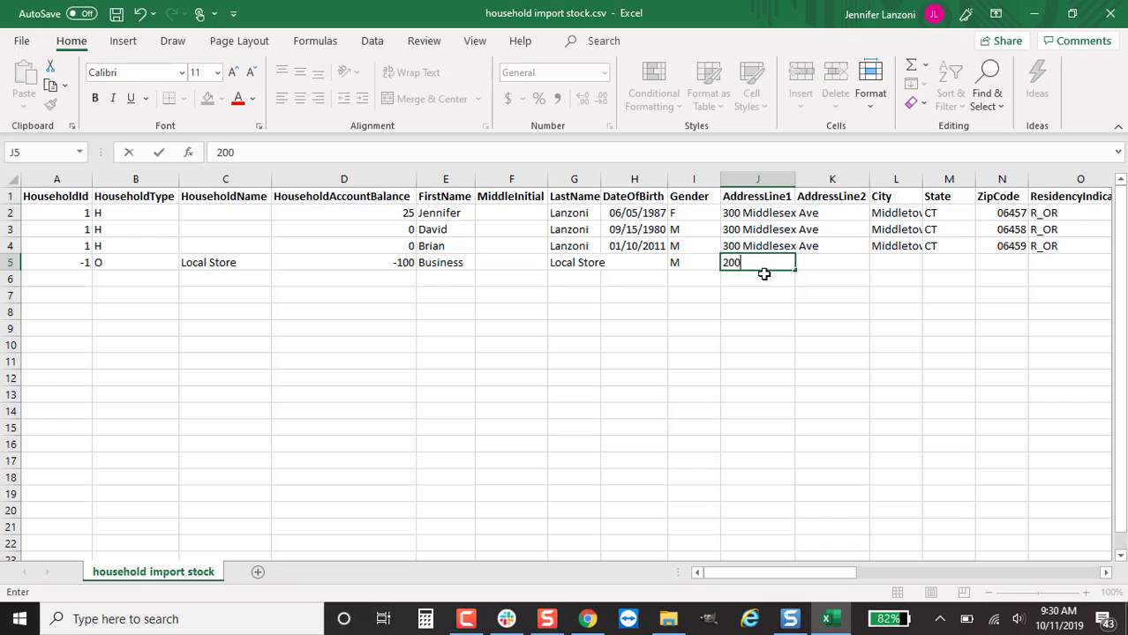
{"action": "key", "text": "Tab"}
{"action": "key", "text": "Tab"}
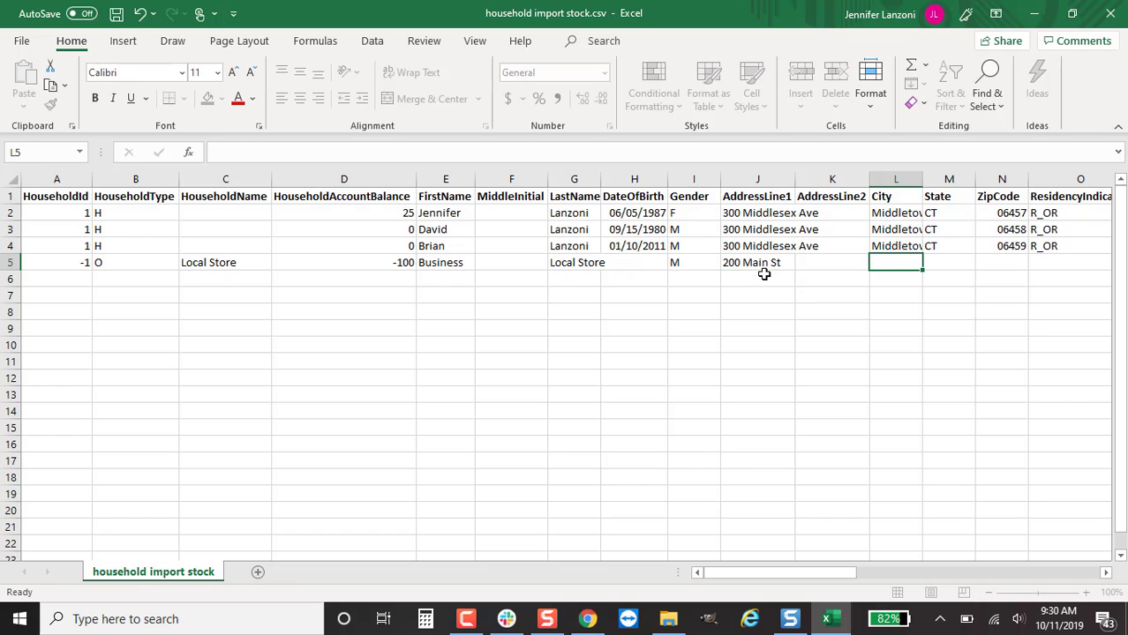
{"action": "type", "text": "M"}
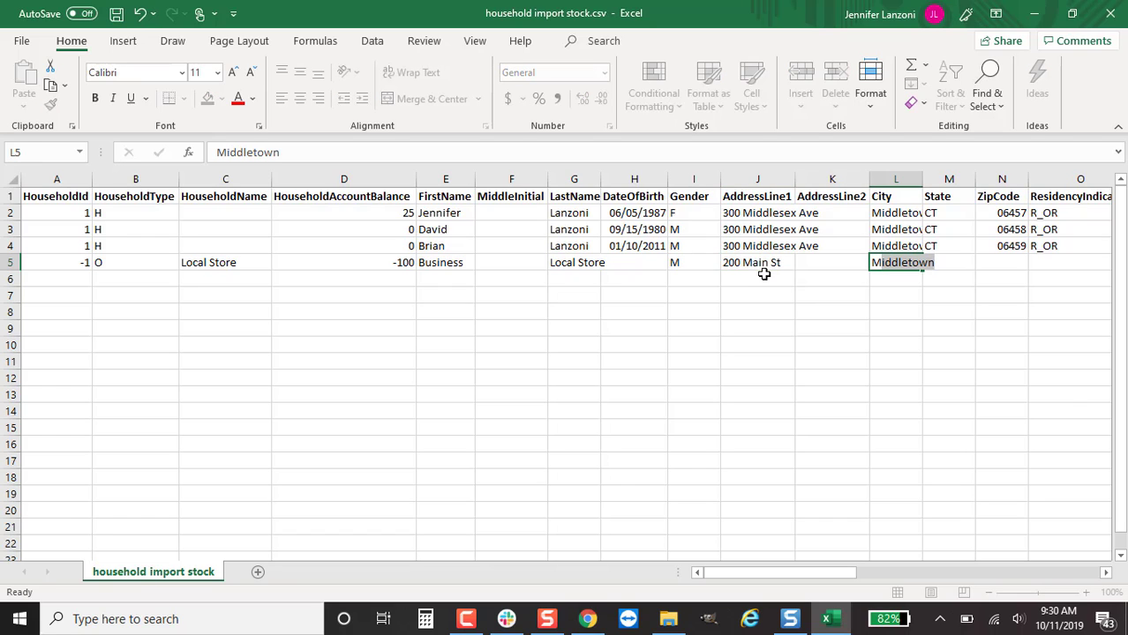
{"action": "key", "text": "Tab"}
{"action": "type", "text": "CT"}
{"action": "key", "text": "ctrl+Return"}
{"action": "key", "text": "Tab"}
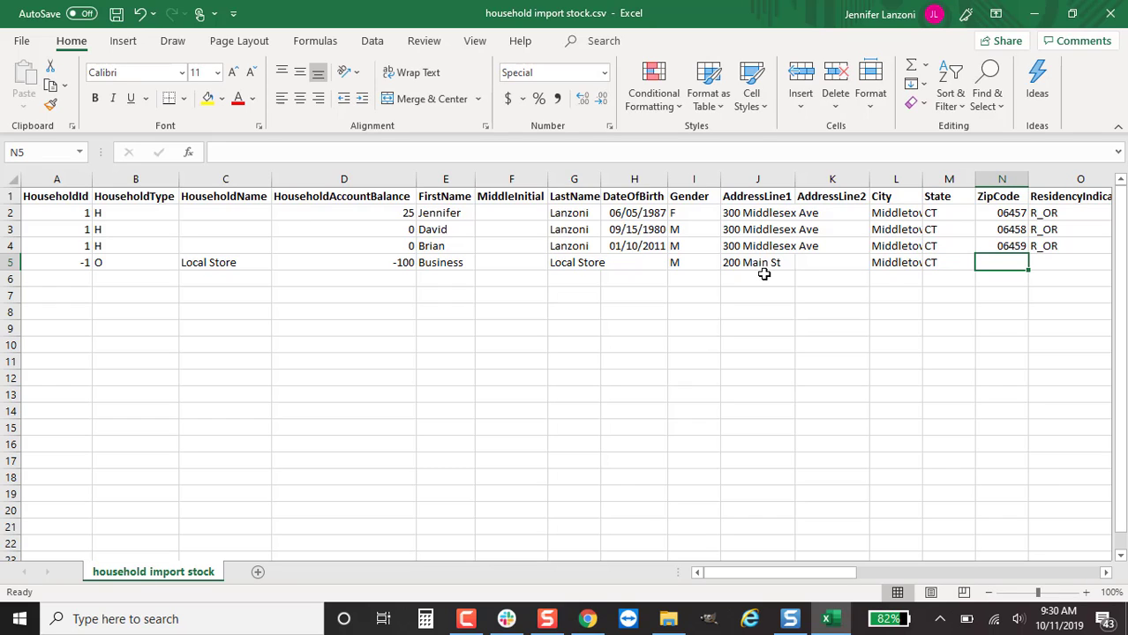
{"action": "type", "text": "06457"}
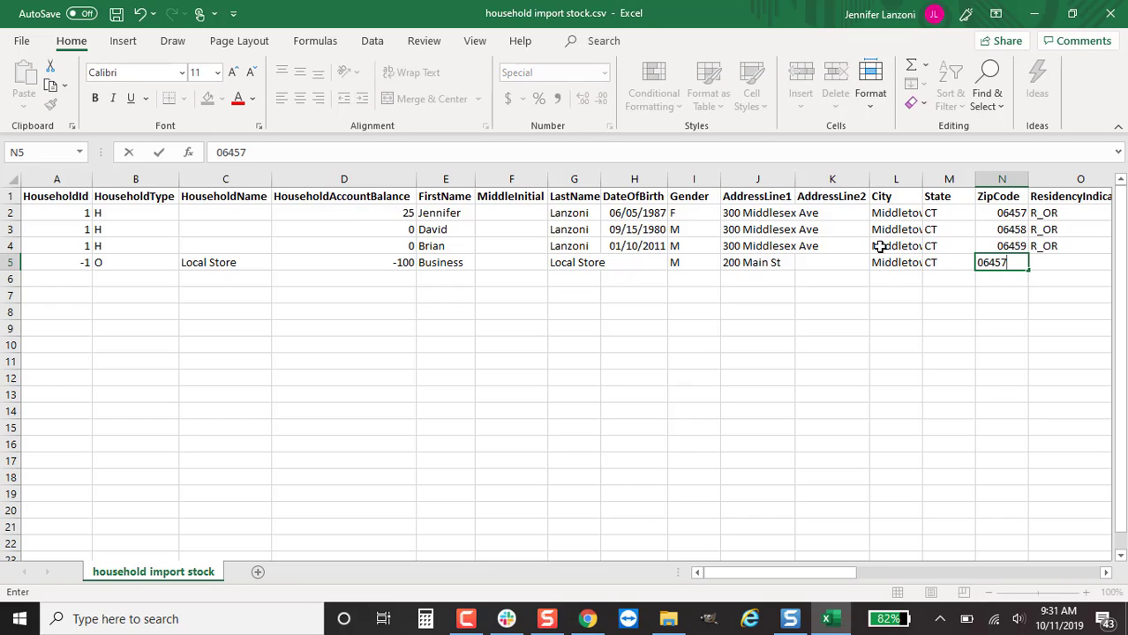
Copy zip code 06457 from N2 into N3:N4
{"action": "left_click", "coordinate": [1008, 214]}
{"action": "key", "text": "ctrl+c"}
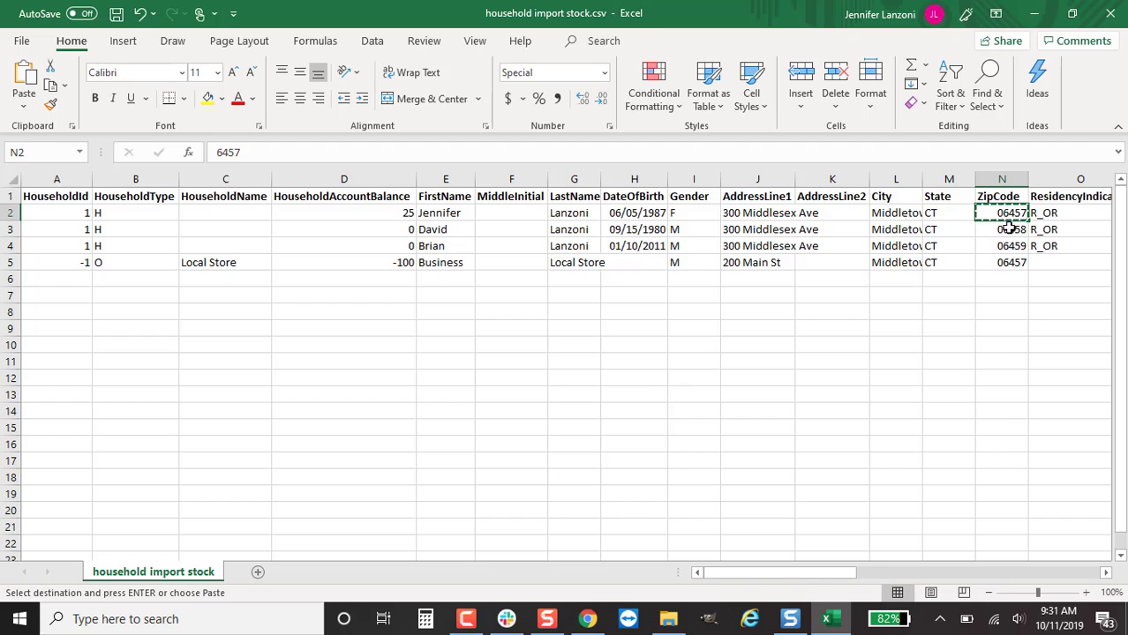
{"action": "left_click_drag", "start_coordinate": [1004, 230], "coordinate": [1004, 246]}
{"action": "key", "text": "ctrl+v"}
{"action": "left_click_drag", "start_coordinate": [843, 572], "coordinate": [869, 573]}
{"action": "left_click", "coordinate": [863, 254]}
Set Local Store's residency indicator to R instead of the suggested R_OR, leaving its e-mail blank
{"action": "left_click", "coordinate": [855, 261]}
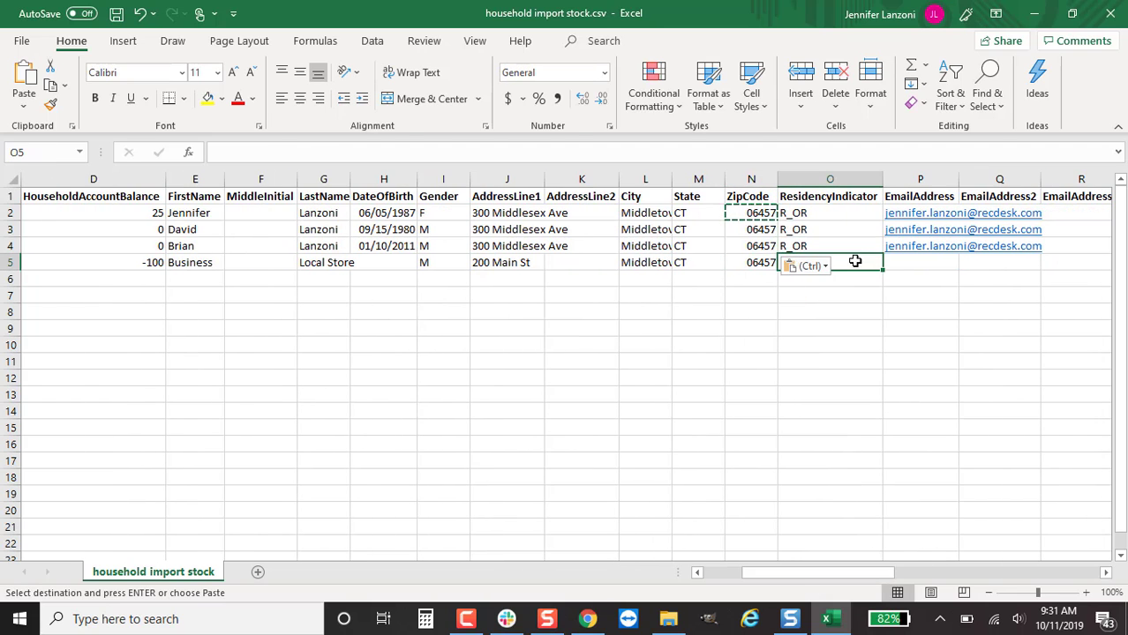
{"action": "type", "text": "R"}
{"action": "key", "text": "BackSpace"}
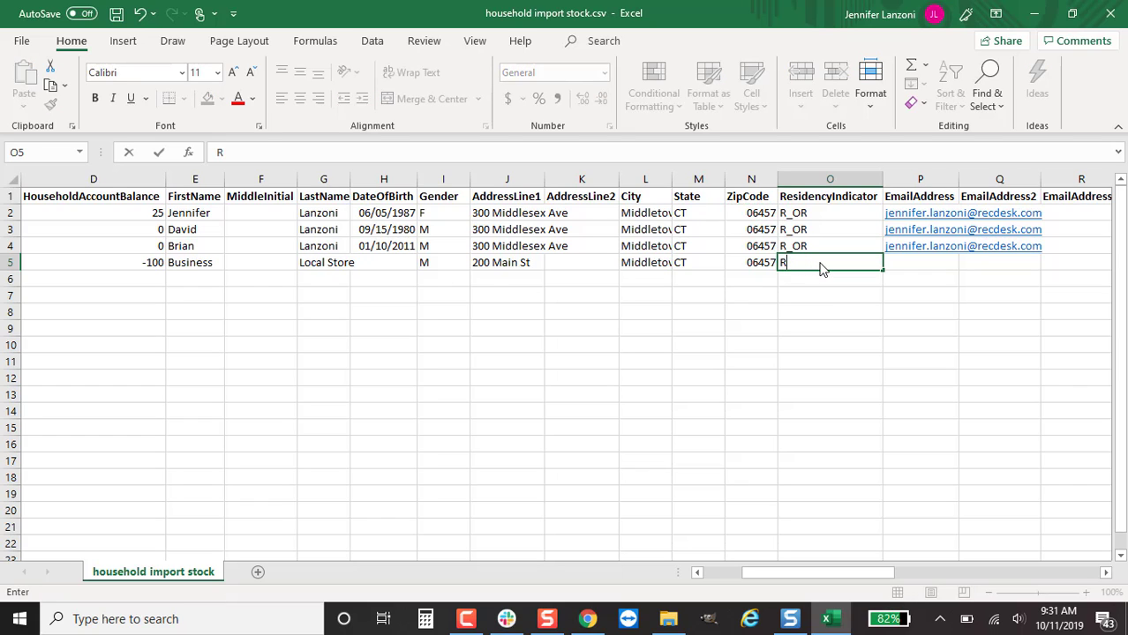
{"action": "key", "text": "Tab"}
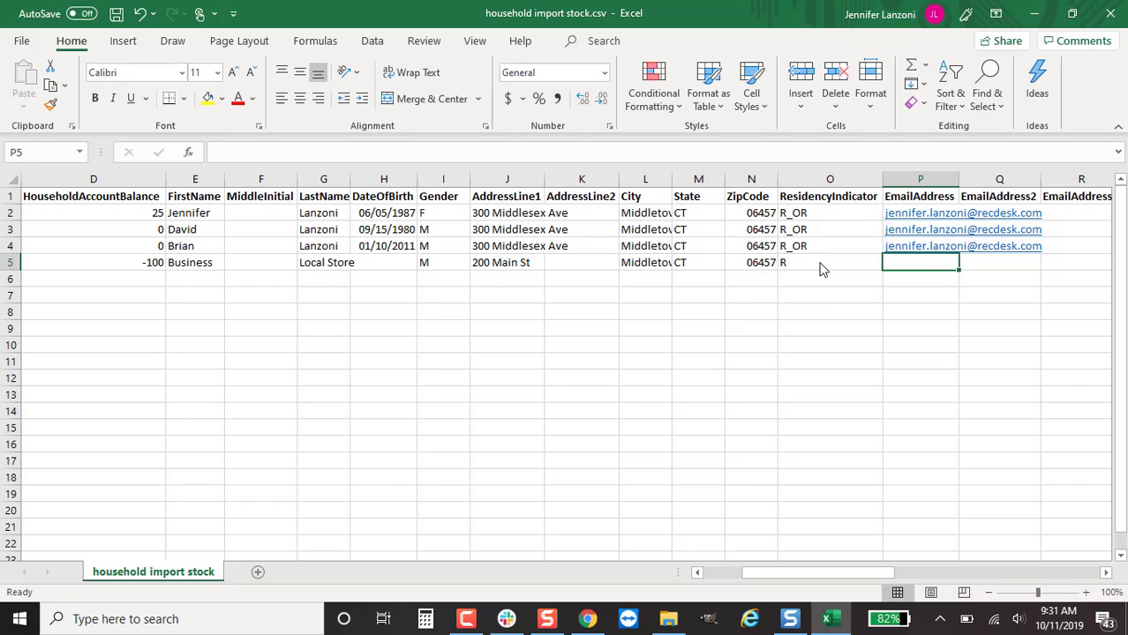
{"action": "type", "text": "store"}
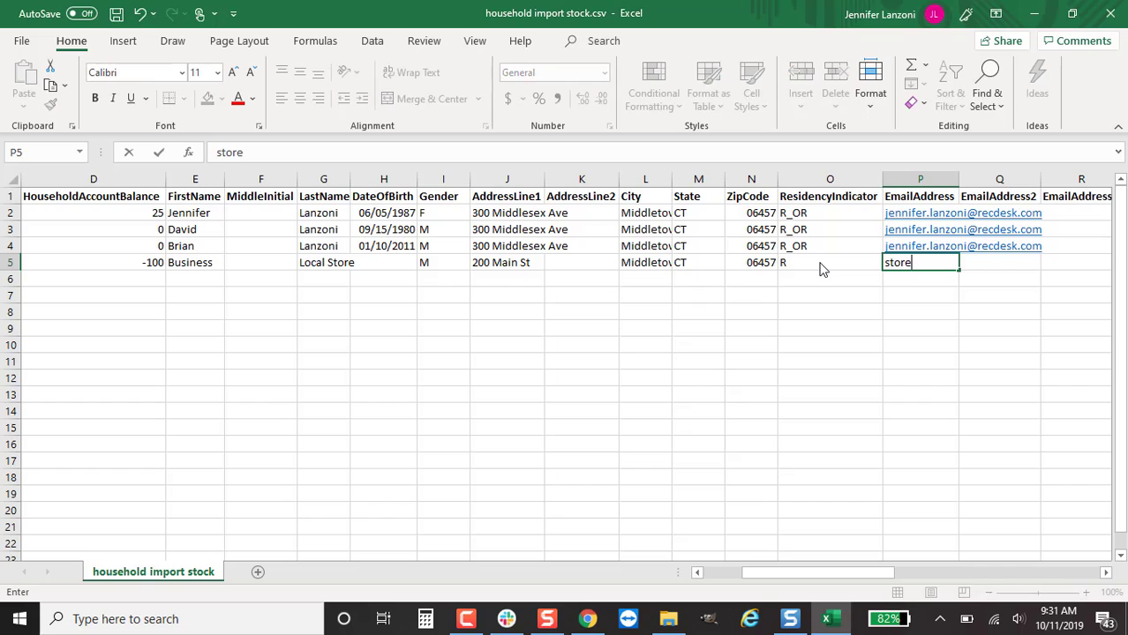
{"action": "type", "text": "@store.com"}
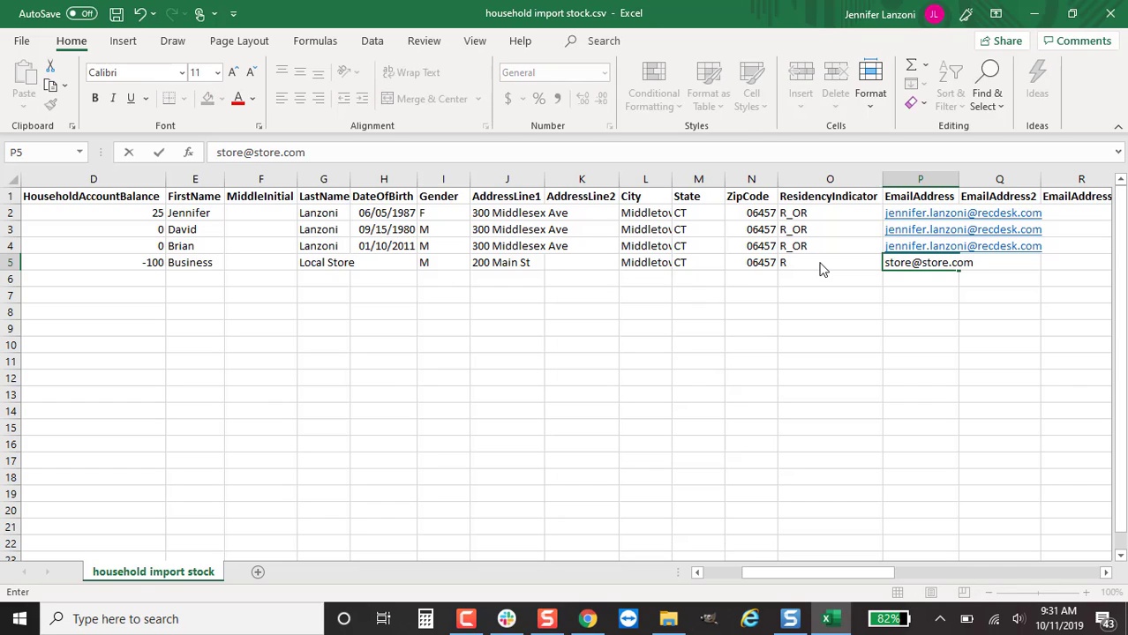
{"action": "key", "text": "BackSpace"}
{"action": "key", "text": "BackSpace"}
{"action": "key", "text": "BackSpace"}
{"action": "key", "text": "BackSpace"}
{"action": "key", "text": "BackSpace"}
{"action": "key", "text": "BackSpace"}
{"action": "key", "text": "BackSpace"}
{"action": "key", "text": "BackSpace"}
{"action": "key", "text": "BackSpace"}
{"action": "key", "text": "BackSpace"}
{"action": "key", "text": "BackSpace"}
{"action": "key", "text": "BackSpace"}
{"action": "key", "text": "BackSpace"}
{"action": "key", "text": "BackSpace"}
{"action": "key", "text": "BackSpace"}
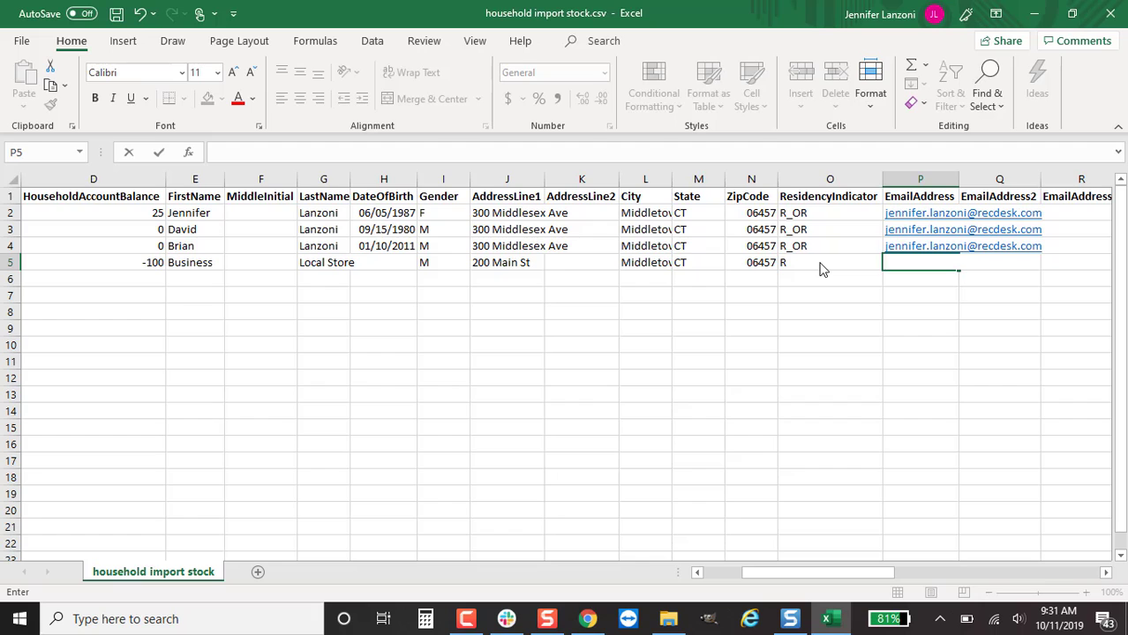
{"action": "key", "text": "Tab"}
{"action": "key", "text": "Tab"}
{"action": "key", "text": "Tab"}
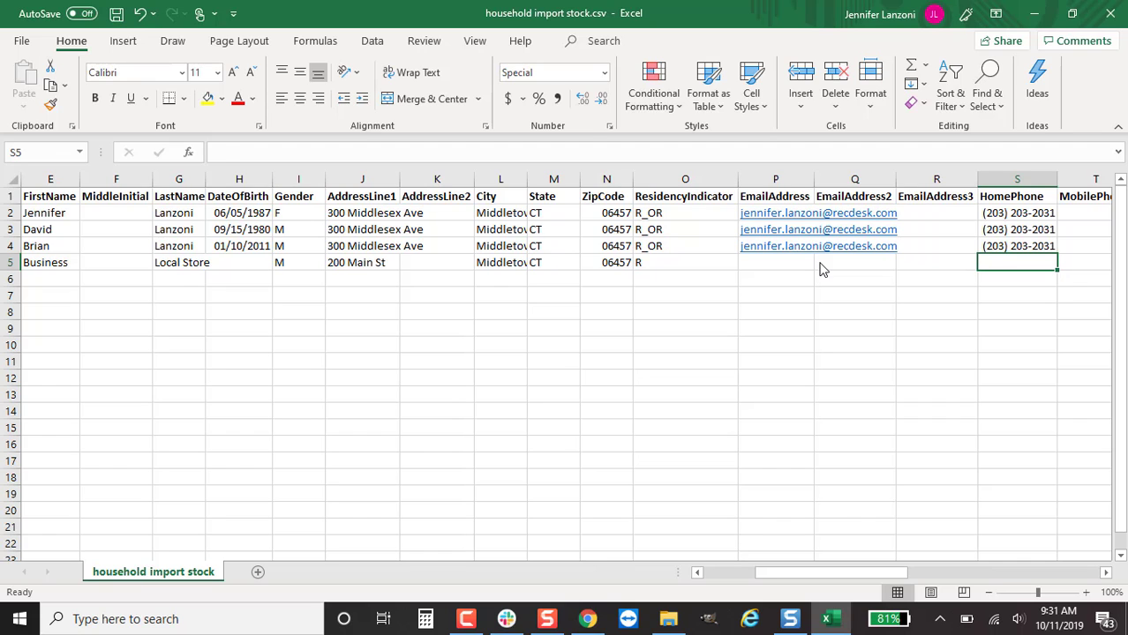
Enter Local Store's home phone number in S5 and set its HeadOfHouseholdIndicator to N
{"action": "key", "text": "Tab"}
{"action": "key", "text": "Tab"}
{"action": "key", "text": "Tab"}
{"action": "key", "text": "Tab"}
{"action": "key", "text": "Tab"}
{"action": "key", "text": "Tab"}
{"action": "key", "text": "Tab"}
{"action": "key", "text": "Tab"}
{"action": "key", "text": "Tab"}
{"action": "left_click", "coordinate": [824, 265]}
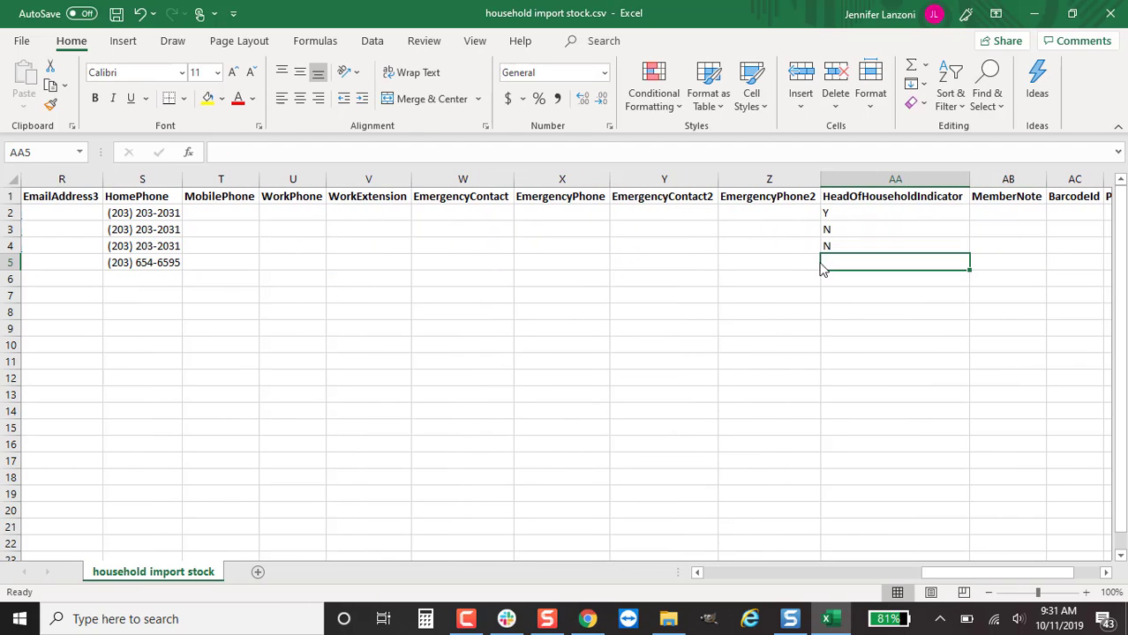
{"action": "type", "text": "N"}
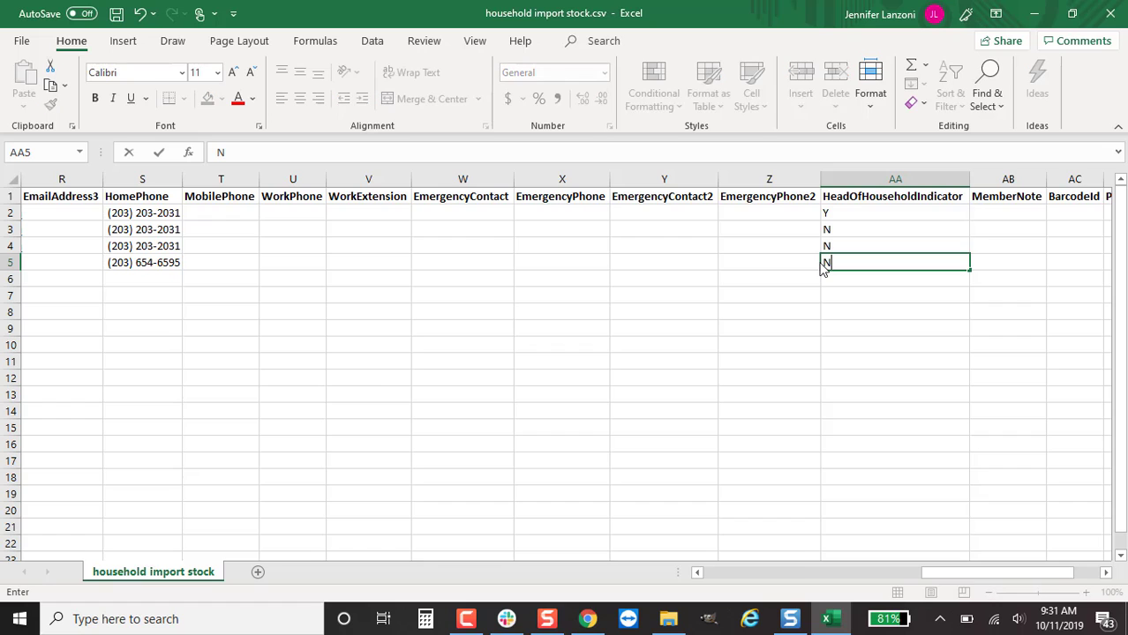
{"action": "key", "text": "Tab"}
{"action": "key", "text": "Tab"}
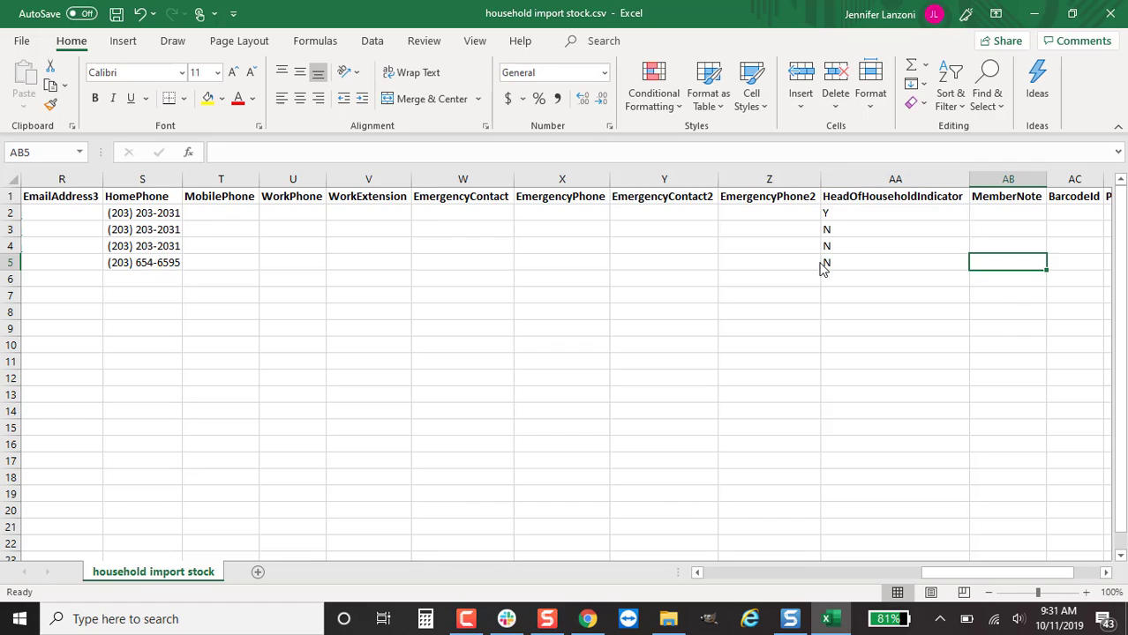
{"action": "key", "text": "Tab"}
{"action": "key", "text": "Tab"}
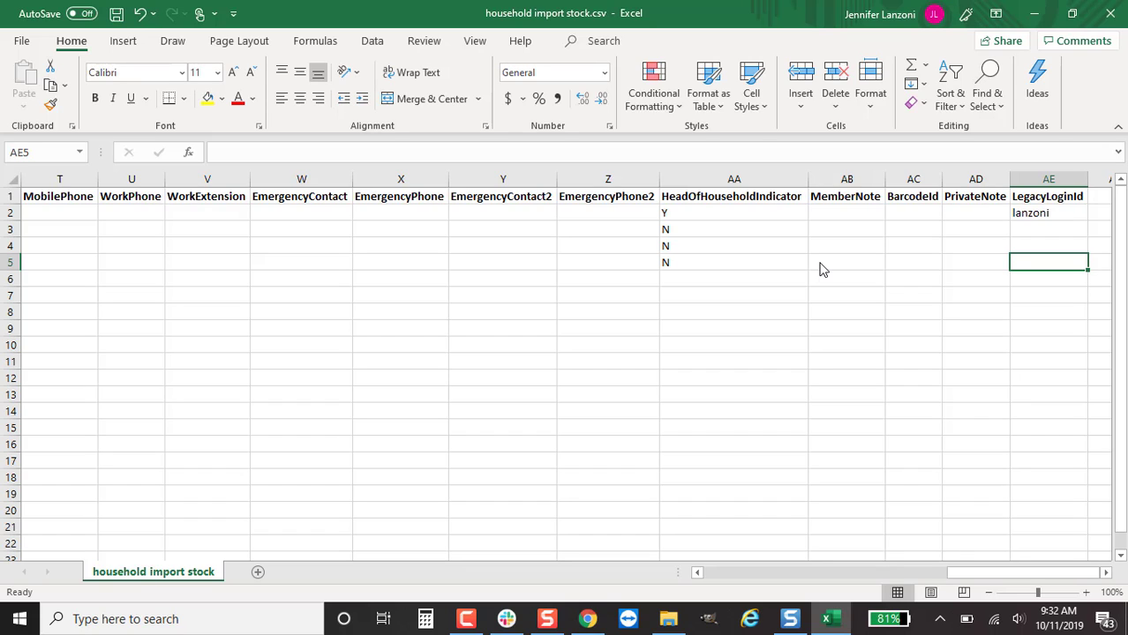
{"action": "key", "text": "Left"}
{"action": "key", "text": "Left"}
{"action": "key", "text": "Left"}
{"action": "key", "text": "Left"}
{"action": "key", "text": "Left"}
{"action": "key", "text": "Left"}
{"action": "key", "text": "Left"}
{"action": "key", "text": "Left"}
{"action": "key", "text": "Left"}
{"action": "key", "text": "Left"}
{"action": "key", "text": "Left"}
{"action": "key", "text": "Left"}
{"action": "key", "text": "Left"}
{"action": "key", "text": "Left"}
{"action": "key", "text": "Left"}
{"action": "key", "text": "Left"}
{"action": "key", "text": "Left"}
{"action": "key", "text": "Left"}
{"action": "key", "text": "Left"}
{"action": "key", "text": "Left"}
{"action": "key", "text": "Left"}
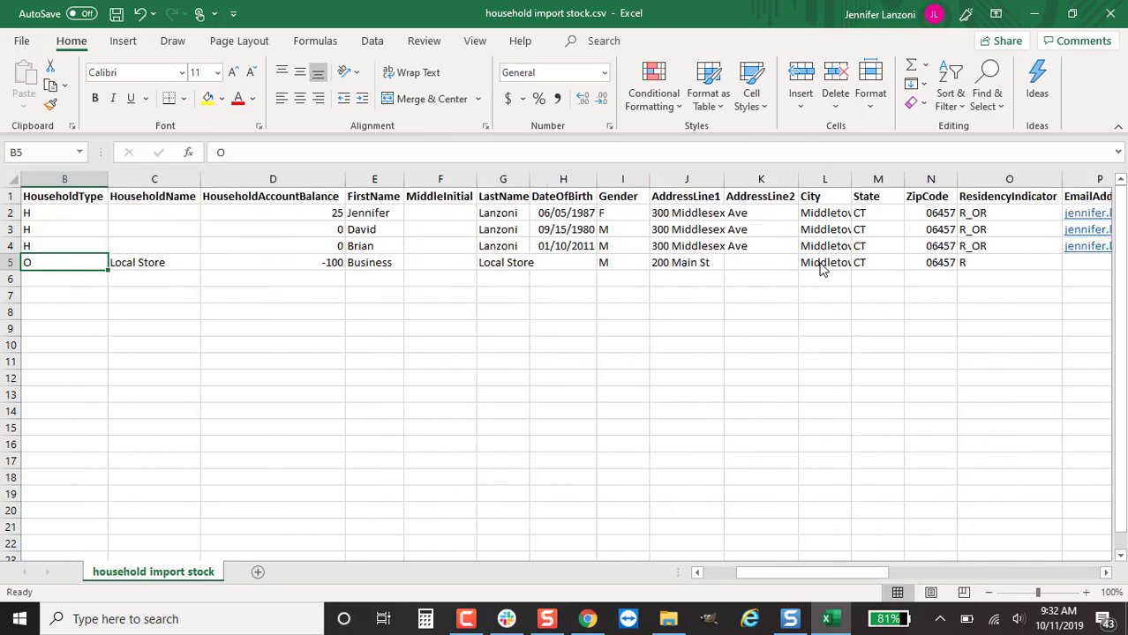